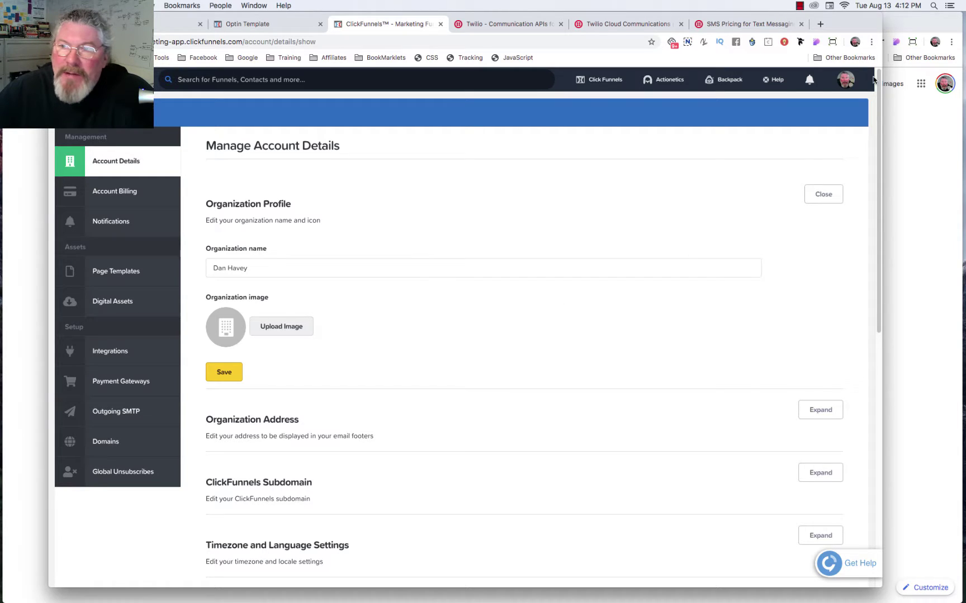
Step: Start a new Twilio Sms integration from Integrations under the Sms category
left_click(843, 81)
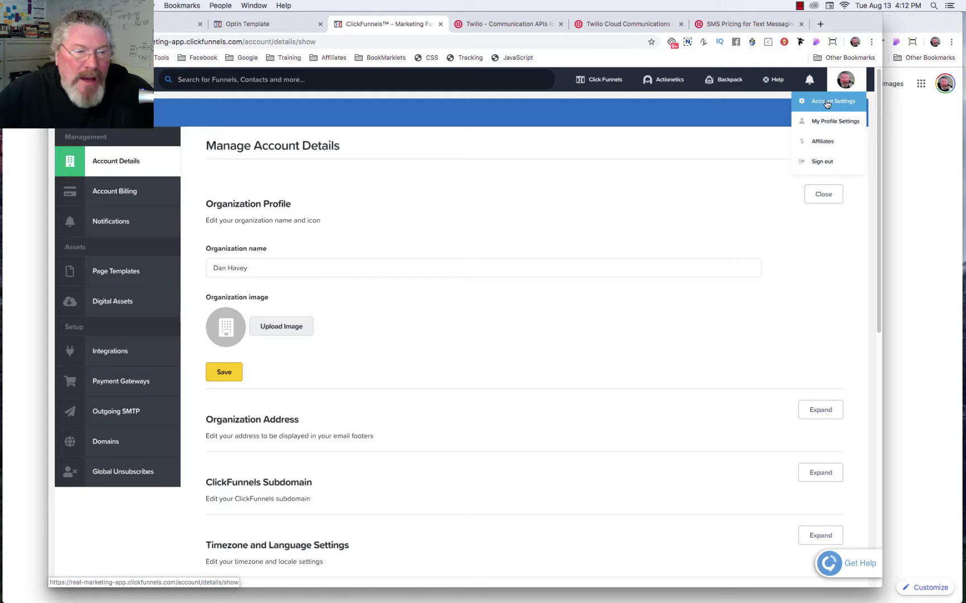
left_click(104, 356)
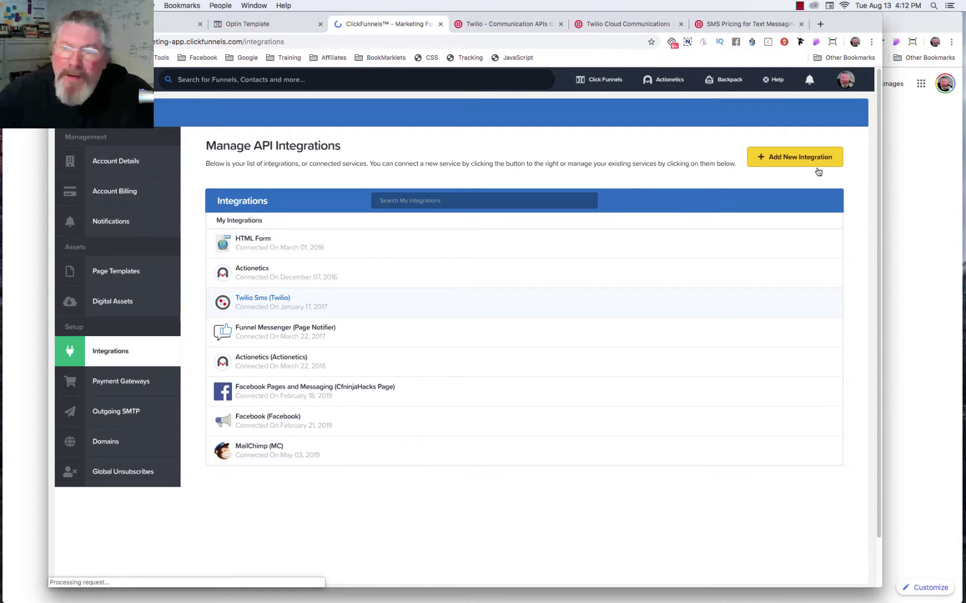
left_click(788, 158)
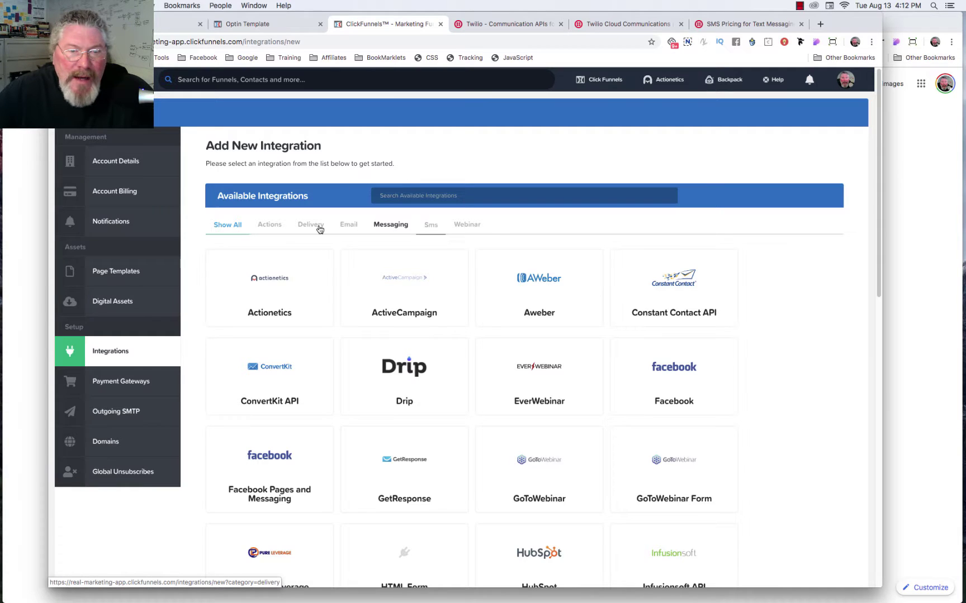
left_click(431, 225)
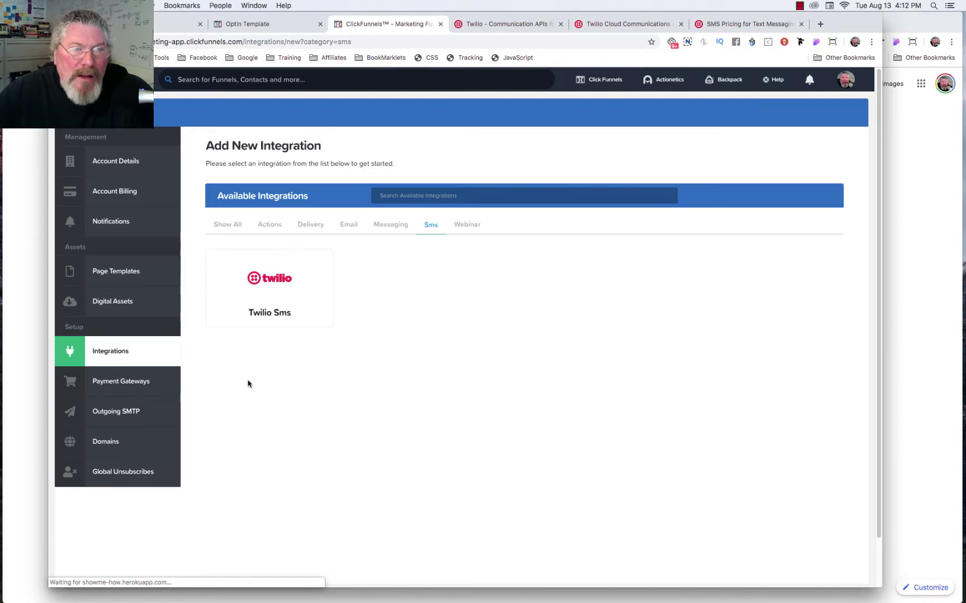
left_click(261, 282)
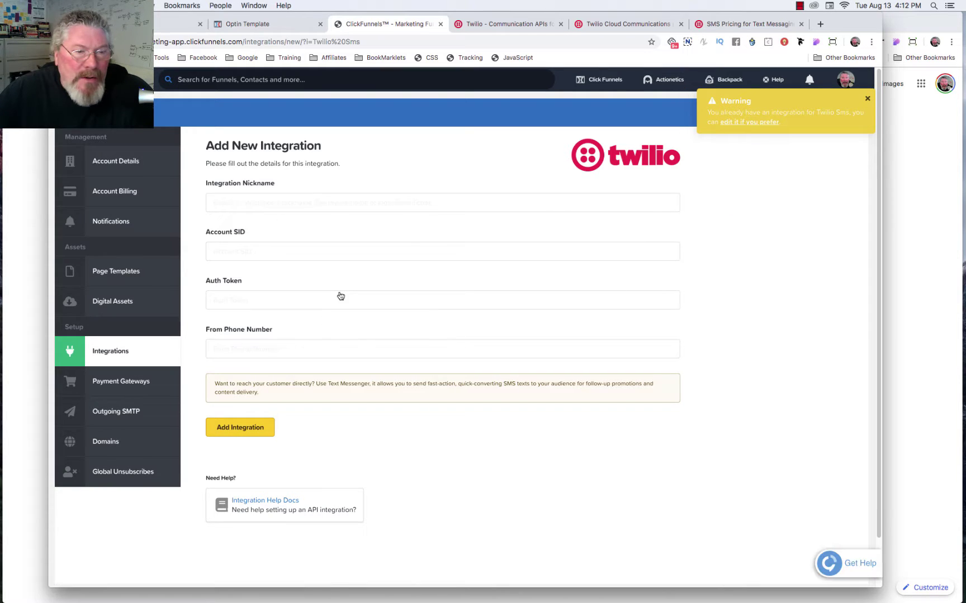
Step: Open the existing Twilio Sms integration through the warning's 'edit it if you prefer' link
left_click(106, 356)
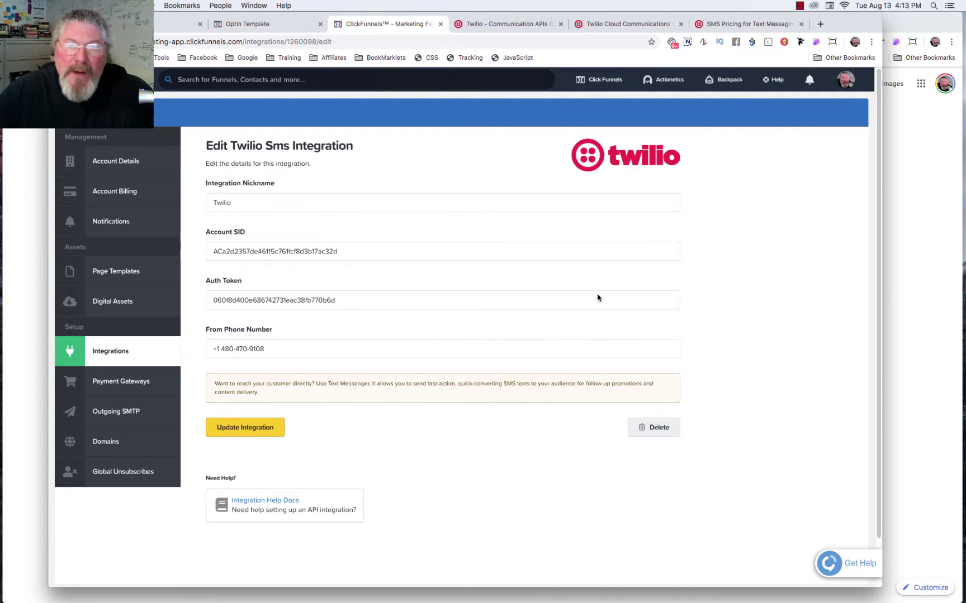
Step: Log in to Twilio Console and select the Account SID and the revealed Auth Token
left_click(501, 25)
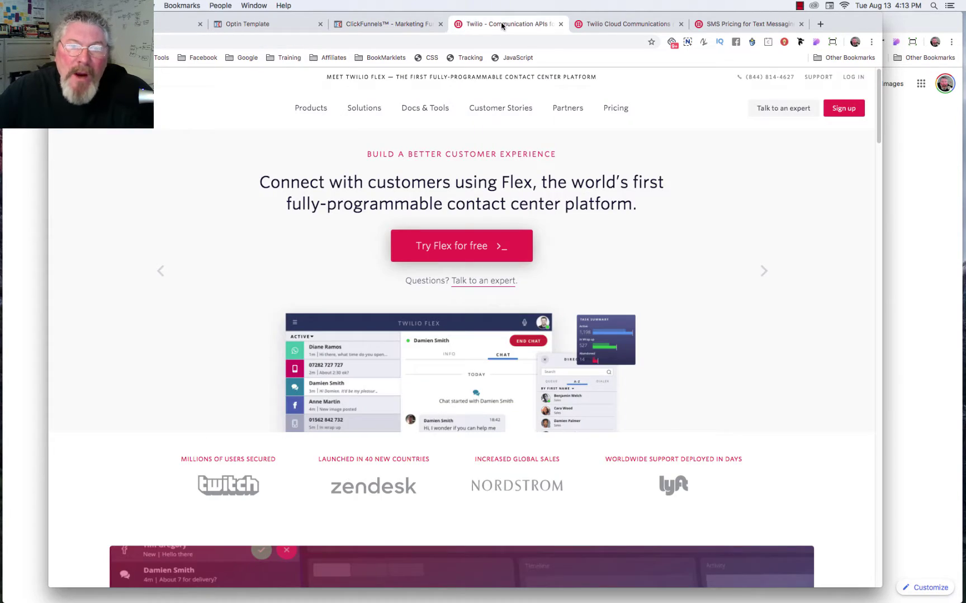
left_click(854, 78)
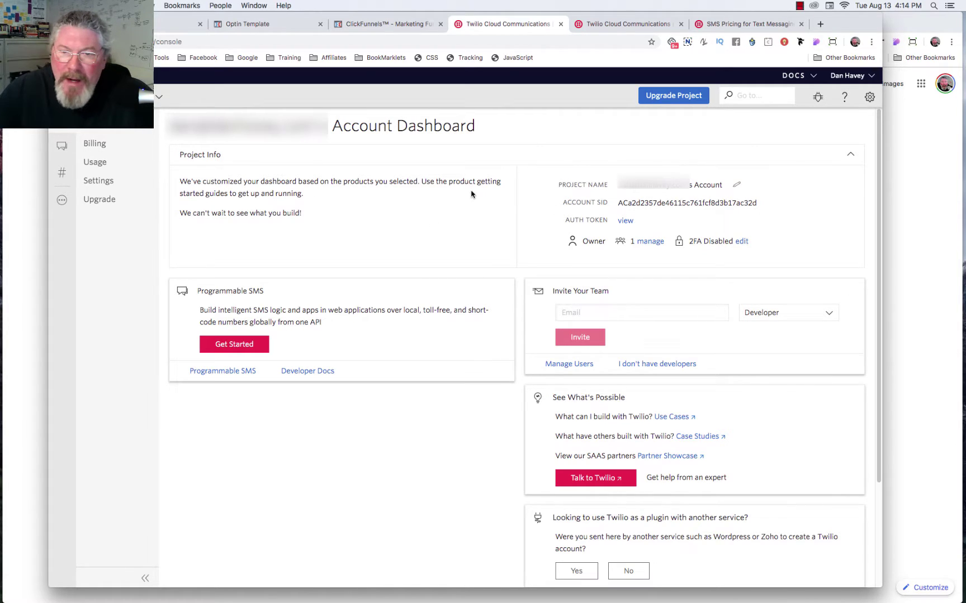
left_click_drag(618, 202, 766, 204)
left_click(626, 221)
left_click_drag(641, 220, 771, 221)
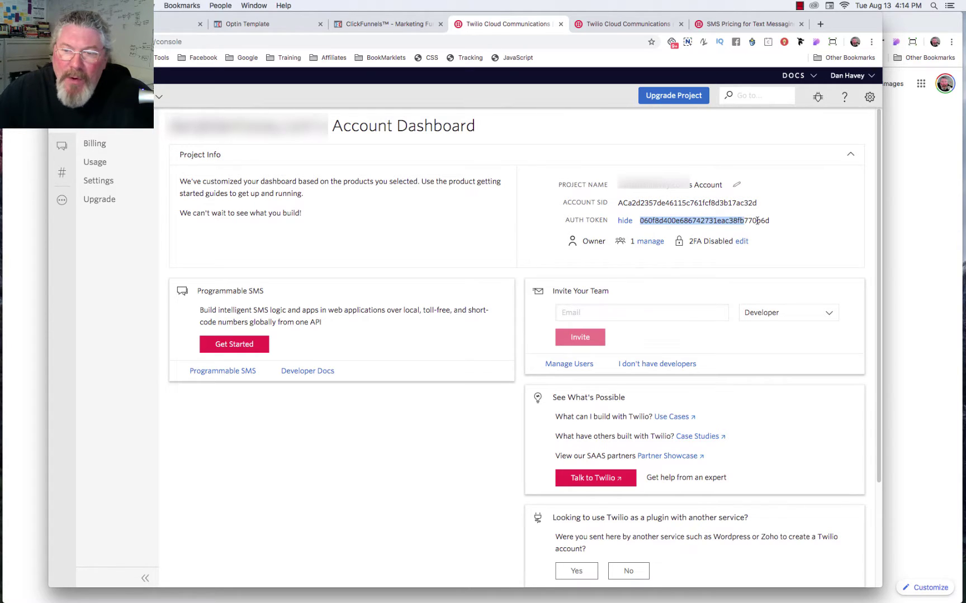
left_click(104, 186)
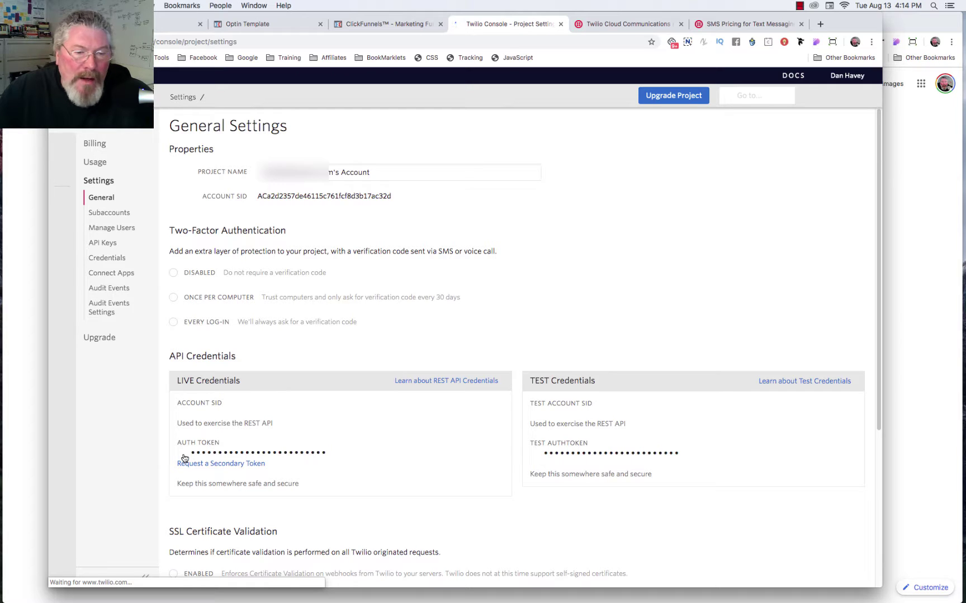
left_click(182, 452)
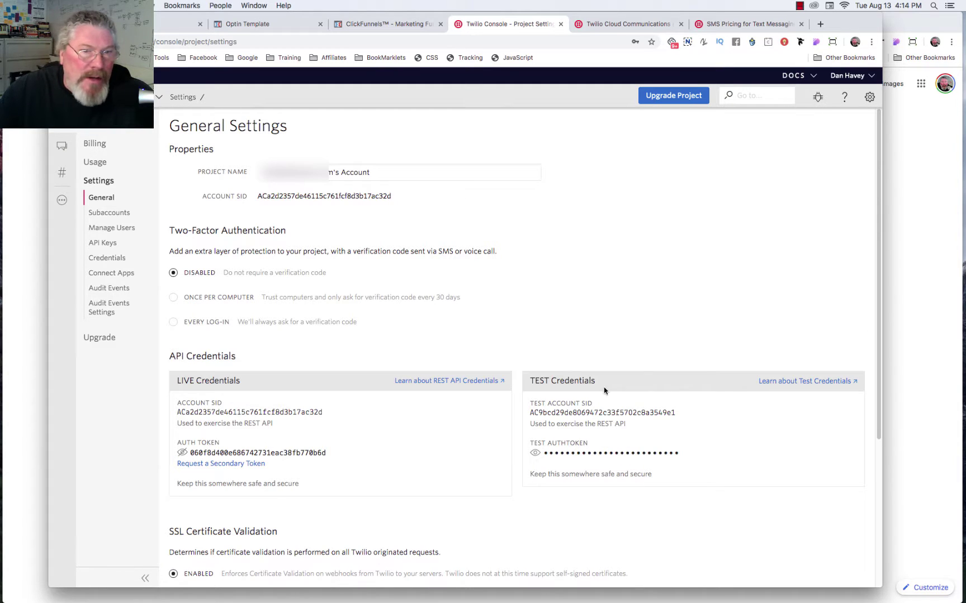
left_click(96, 129)
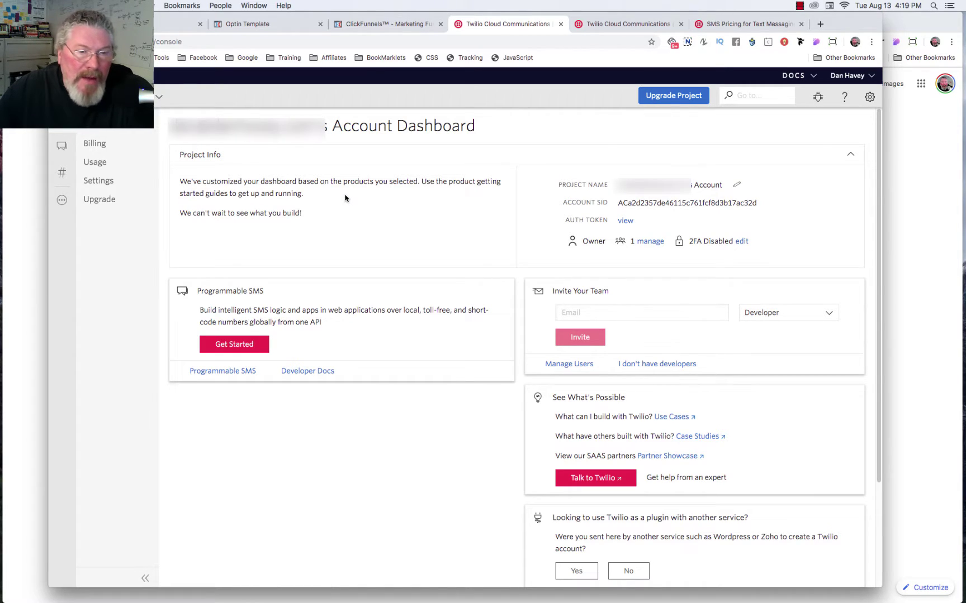
Step: Begin Programmable SMS setup and request a first Twilio phone number
left_click(235, 350)
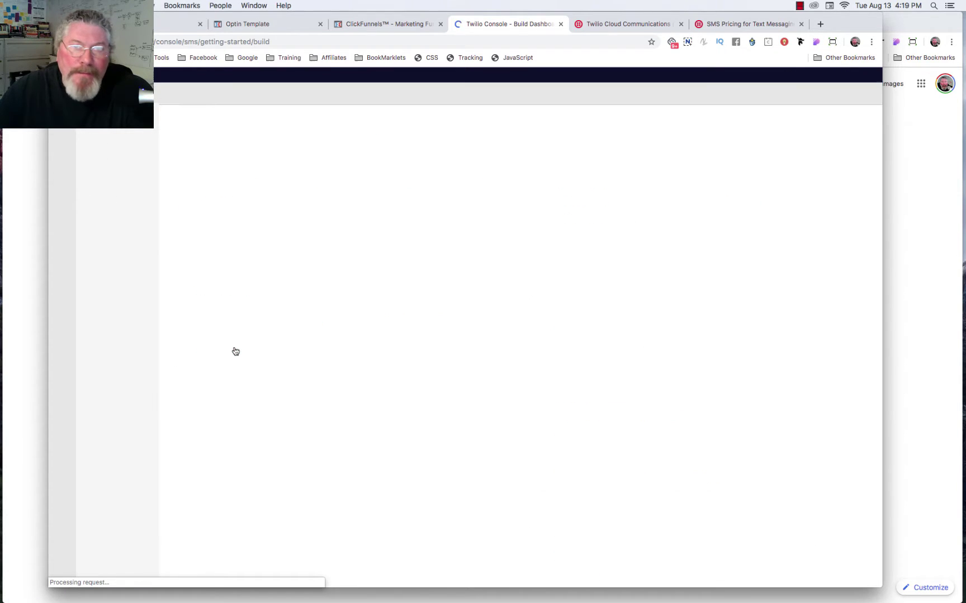
left_click(217, 279)
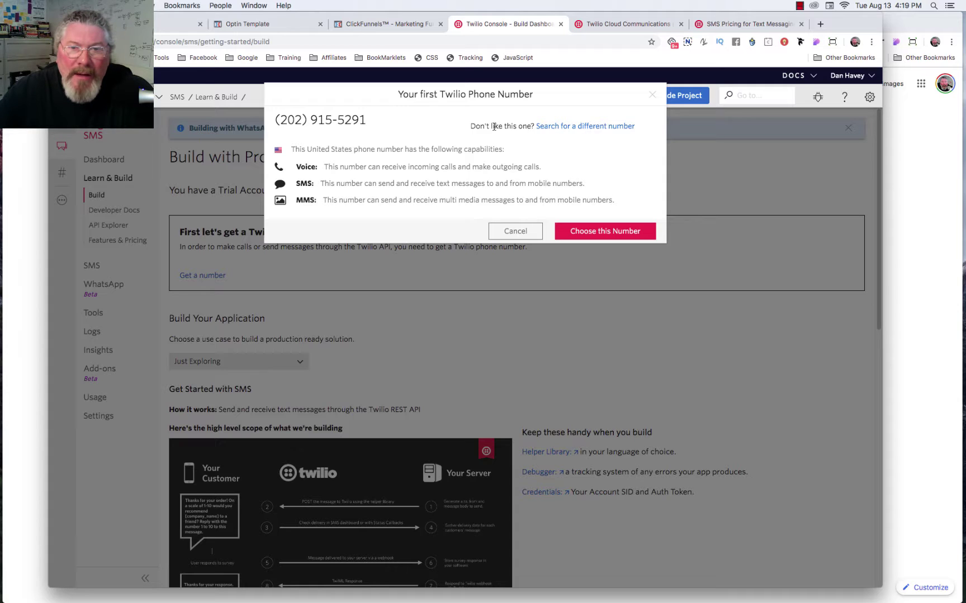
Step: Search available Twilio numbers with area code 480
left_click(563, 128)
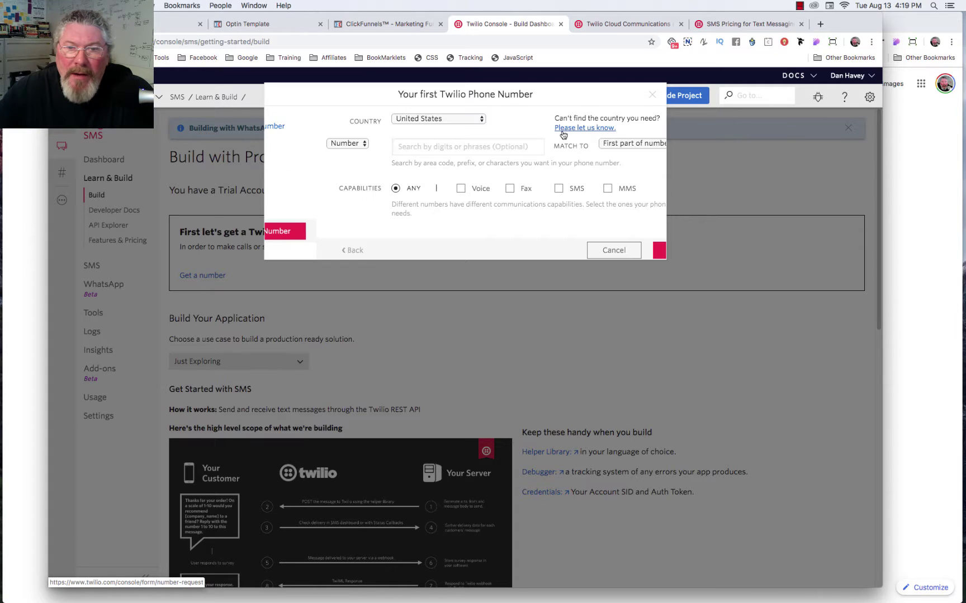
left_click(377, 145)
type("480")
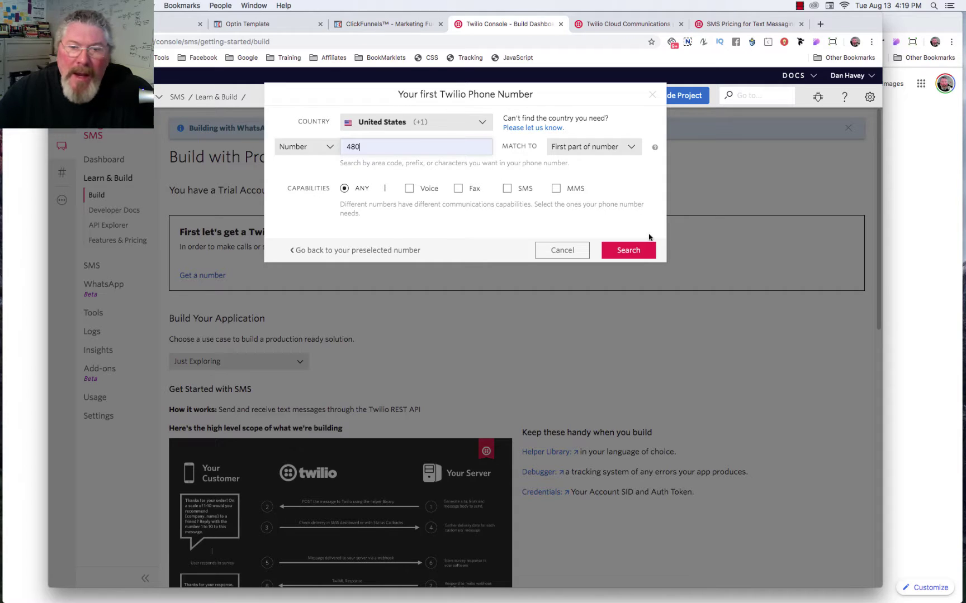
left_click(631, 252)
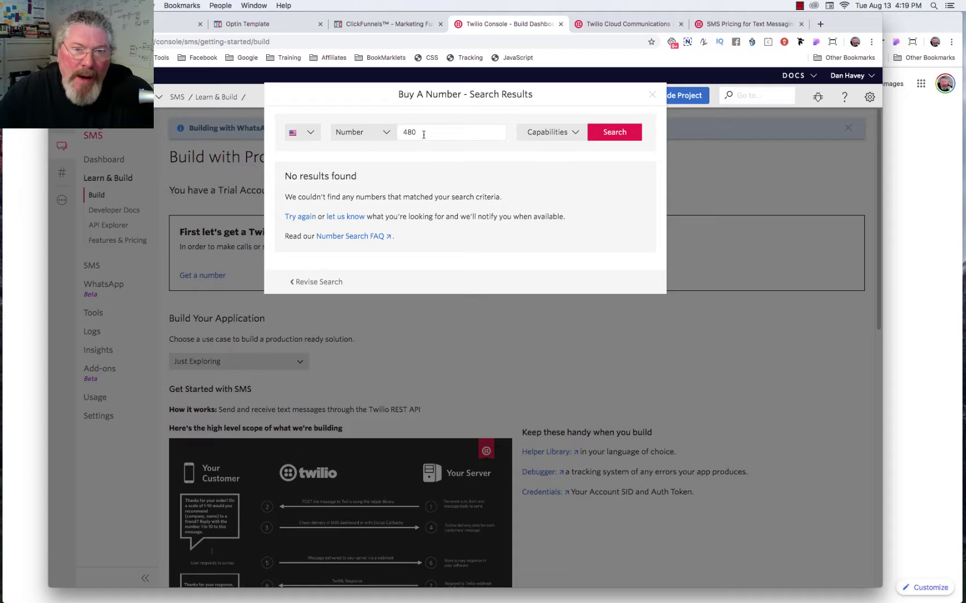
Step: Repeat the number search with area code 602
left_click(422, 132)
left_click_drag(422, 132, 405, 132)
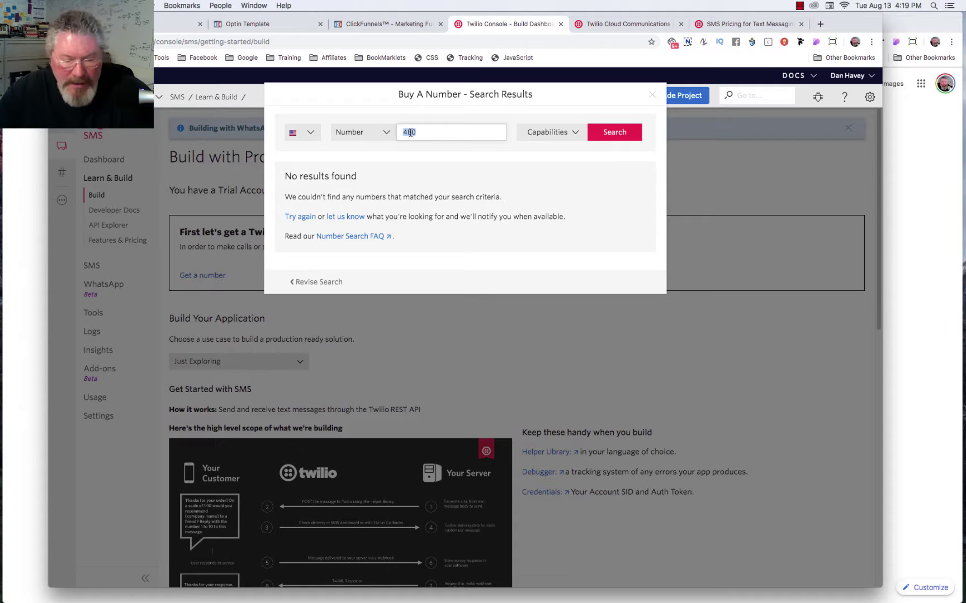
type("602")
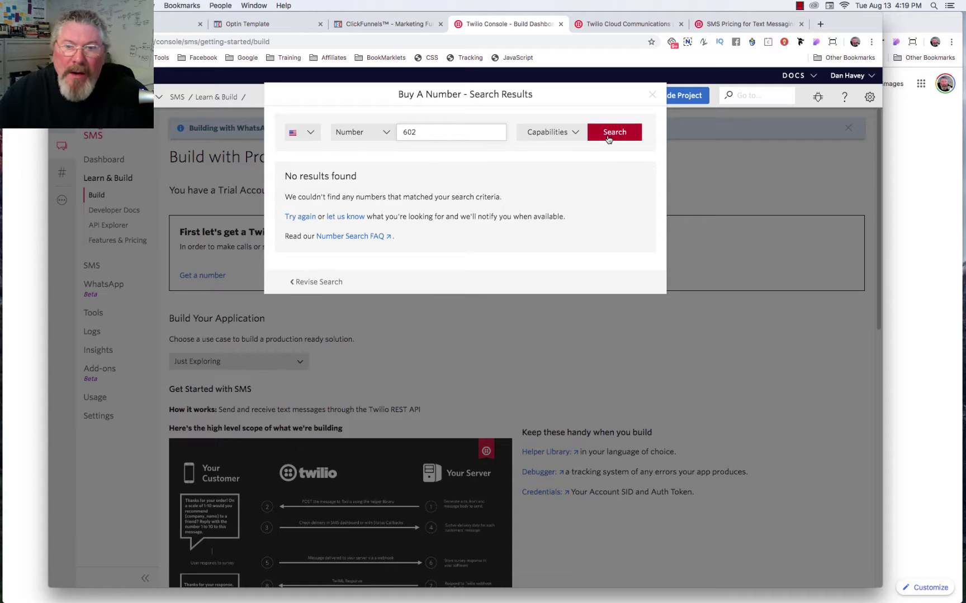
left_click(612, 134)
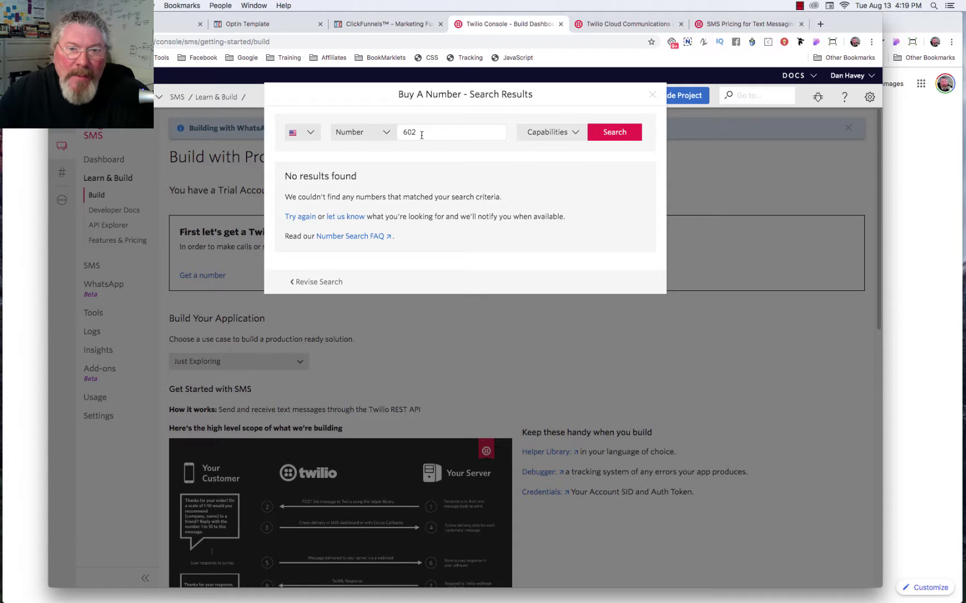
Step: Search again for local numbers starting with 623
left_click(314, 282)
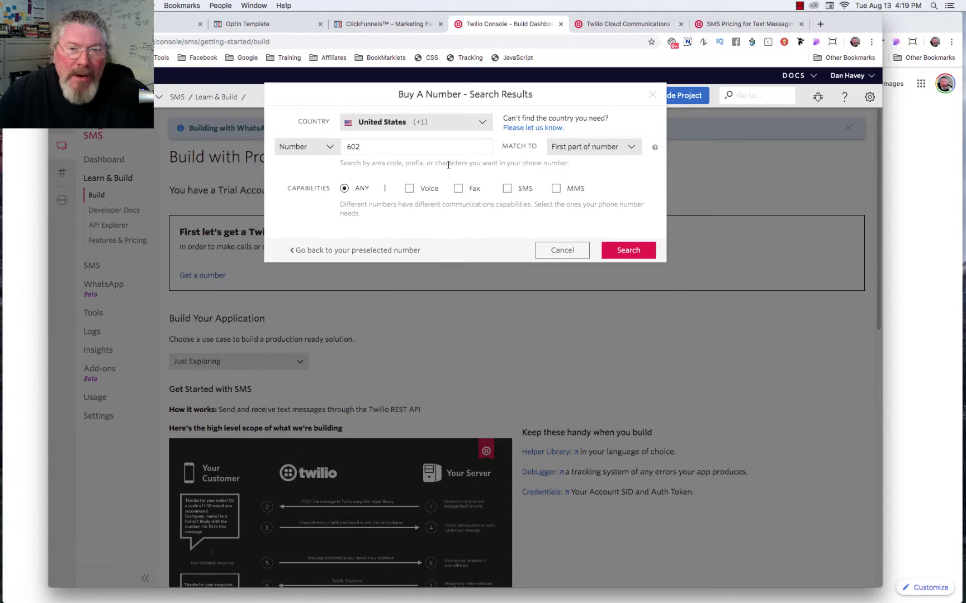
left_click_drag(372, 148, 337, 150)
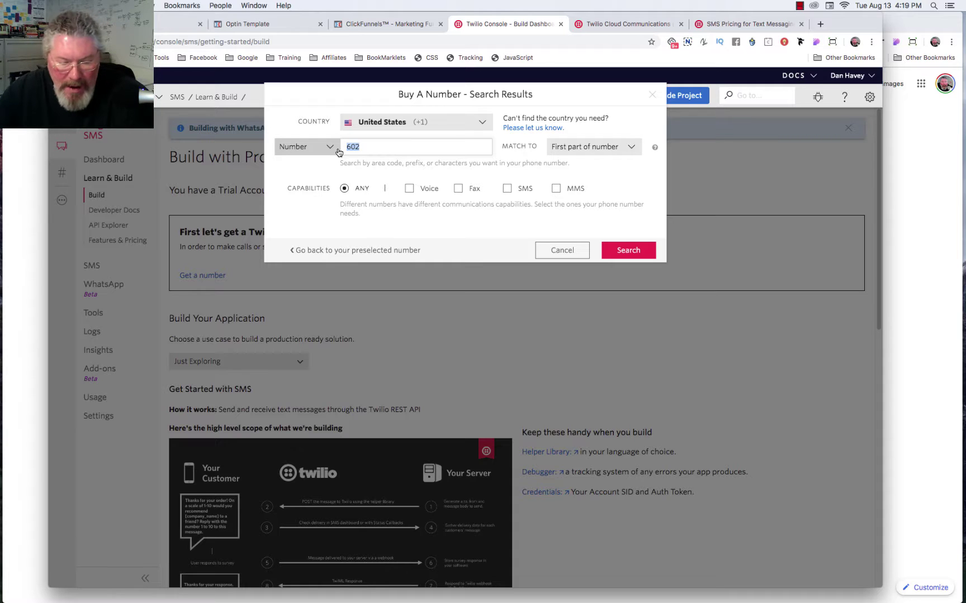
type("623")
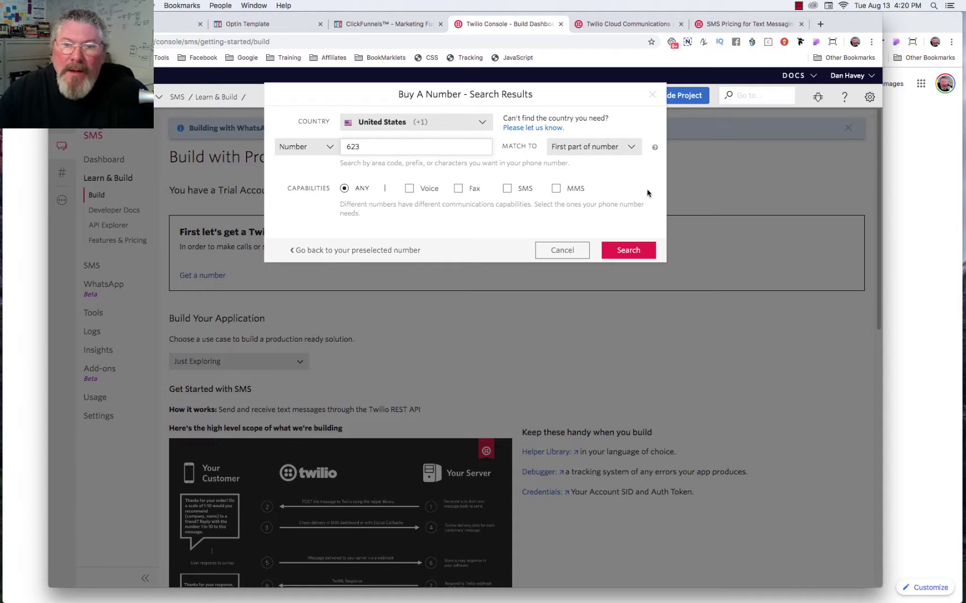
left_click(626, 252)
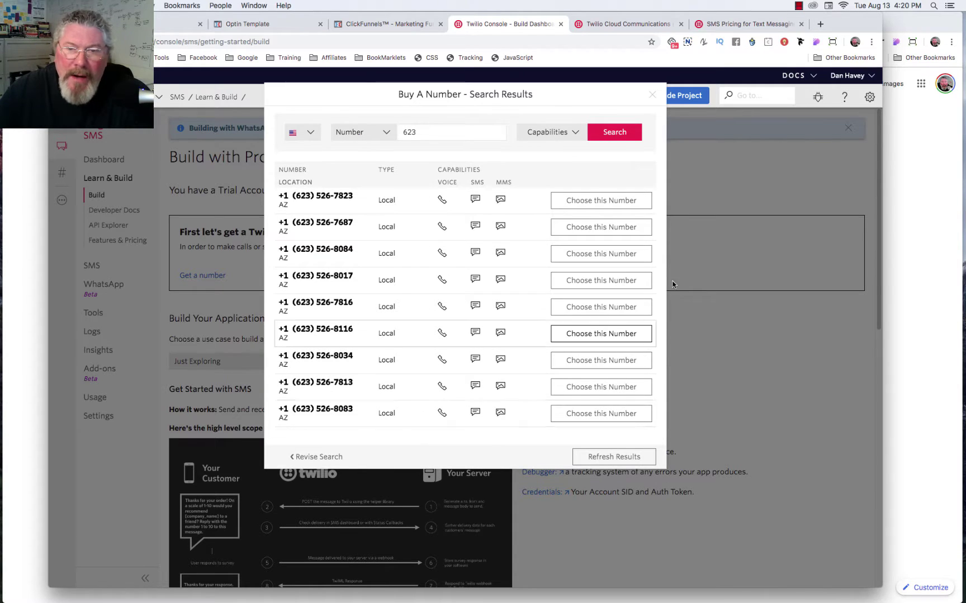
left_click(594, 207)
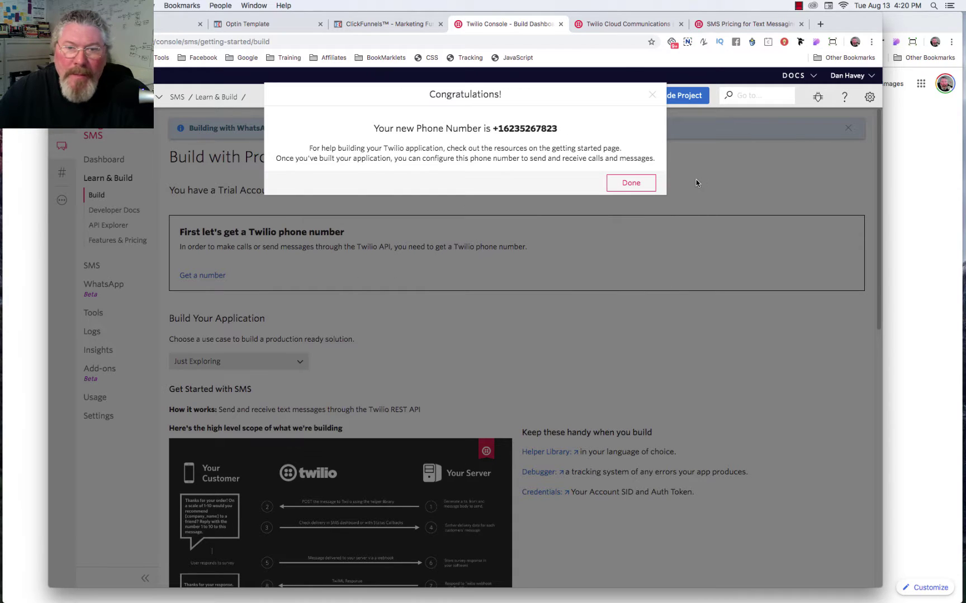
left_click(638, 183)
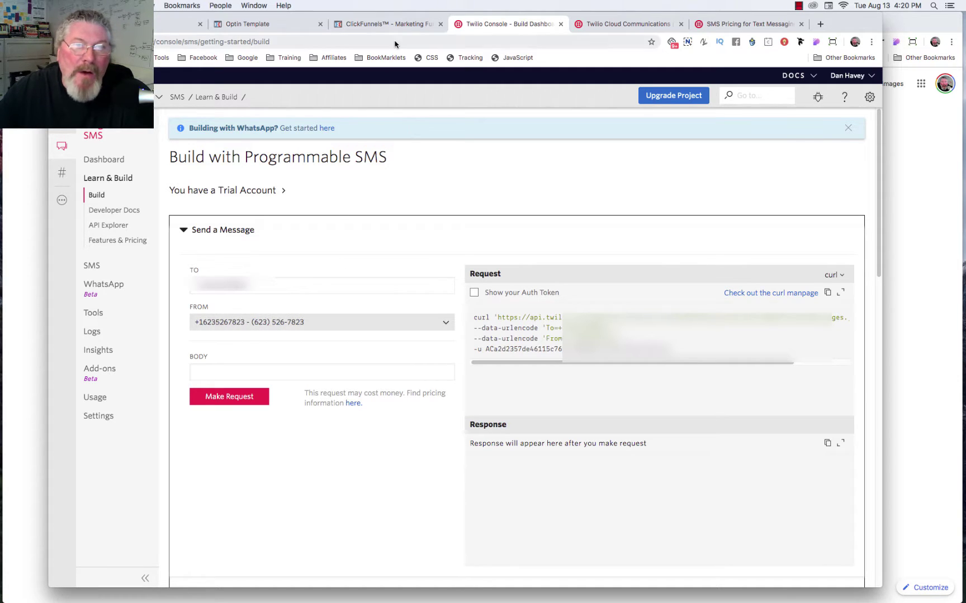
Step: Check the Edit Twilio SMS Integration page, then move to the Optin Template editor
left_click(379, 25)
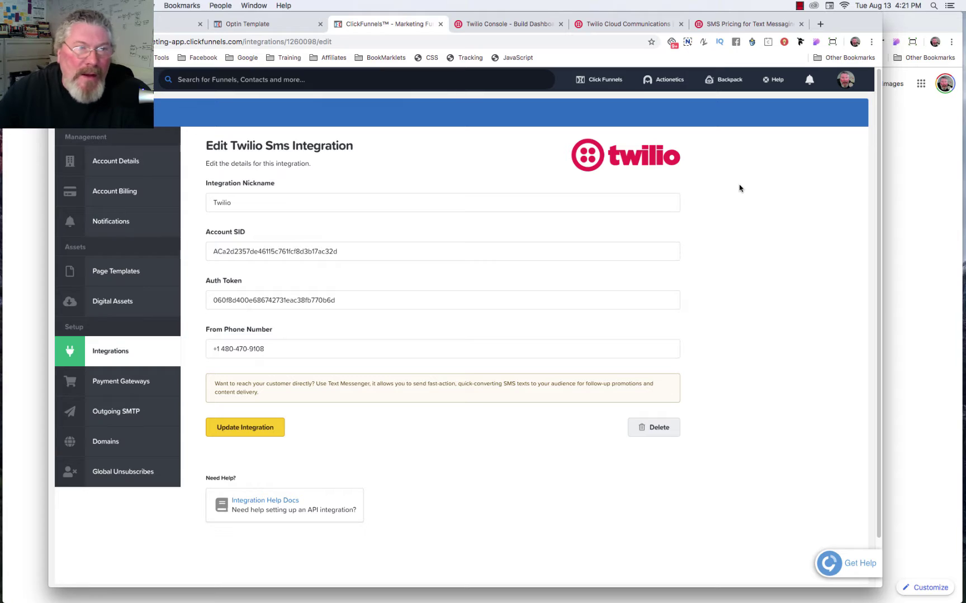
left_click(270, 27)
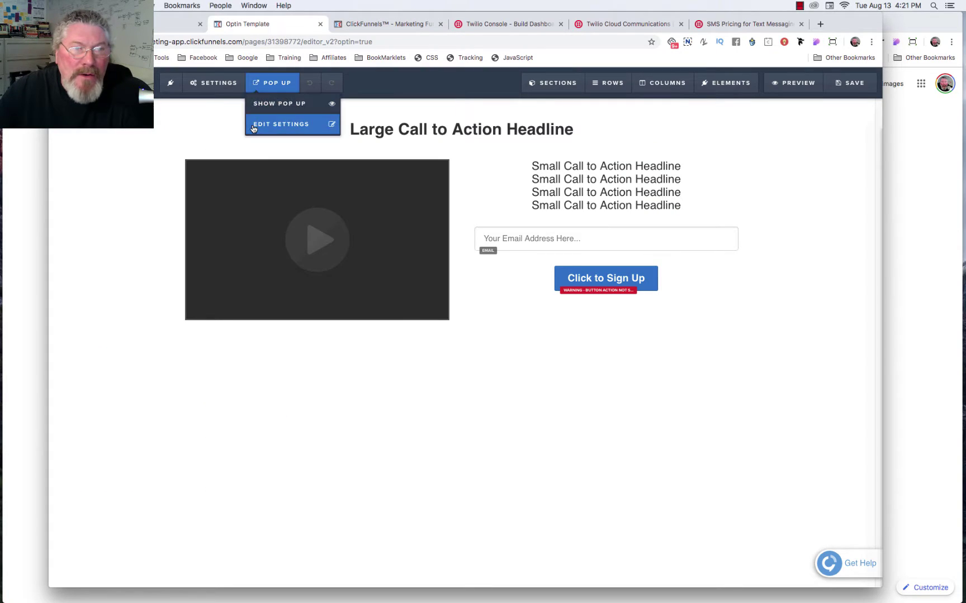
mouse_move(606, 198)
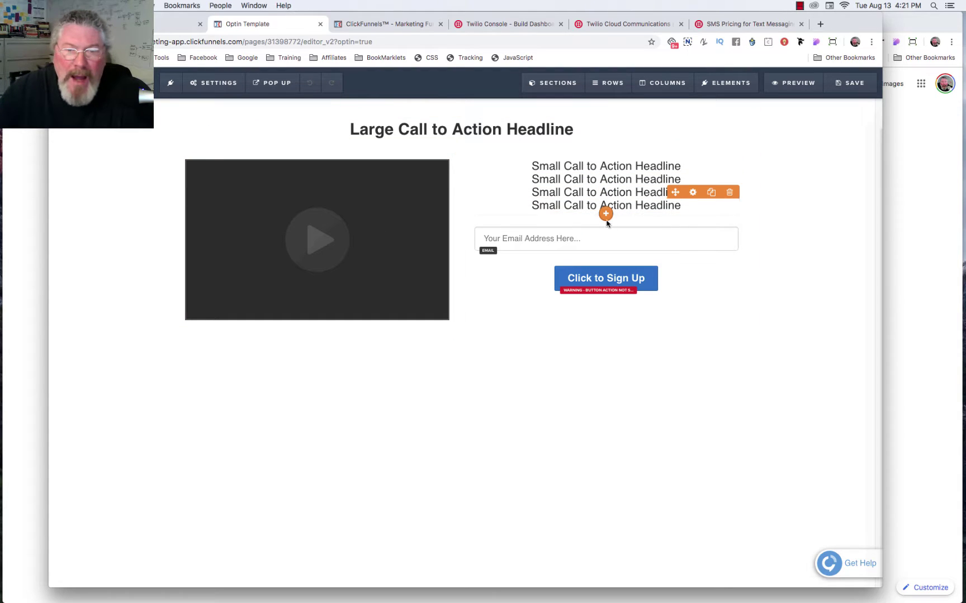
Step: Set the Click to Sign Up button's action to Submit Order / Submit Form
left_click(621, 245)
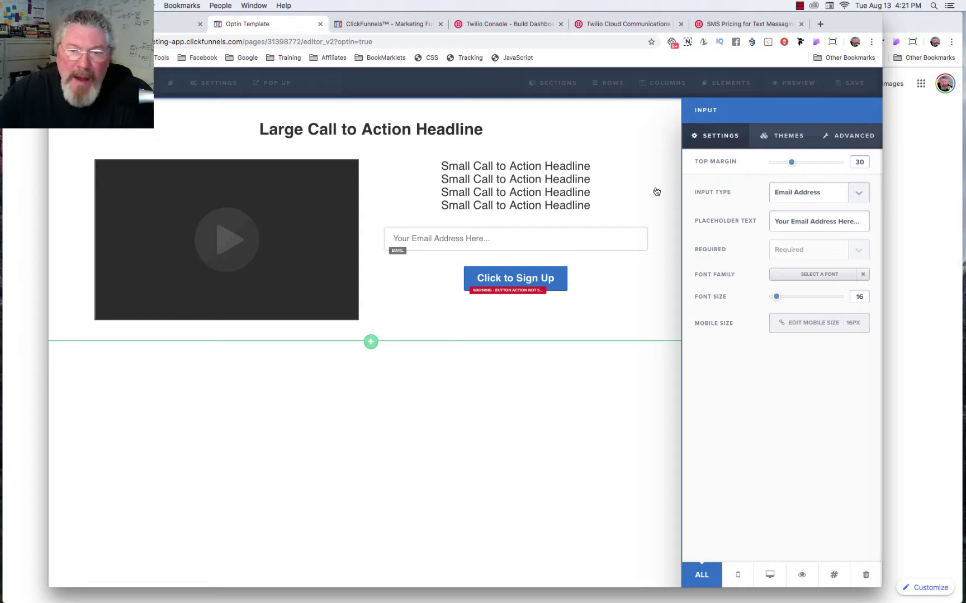
left_click(559, 225)
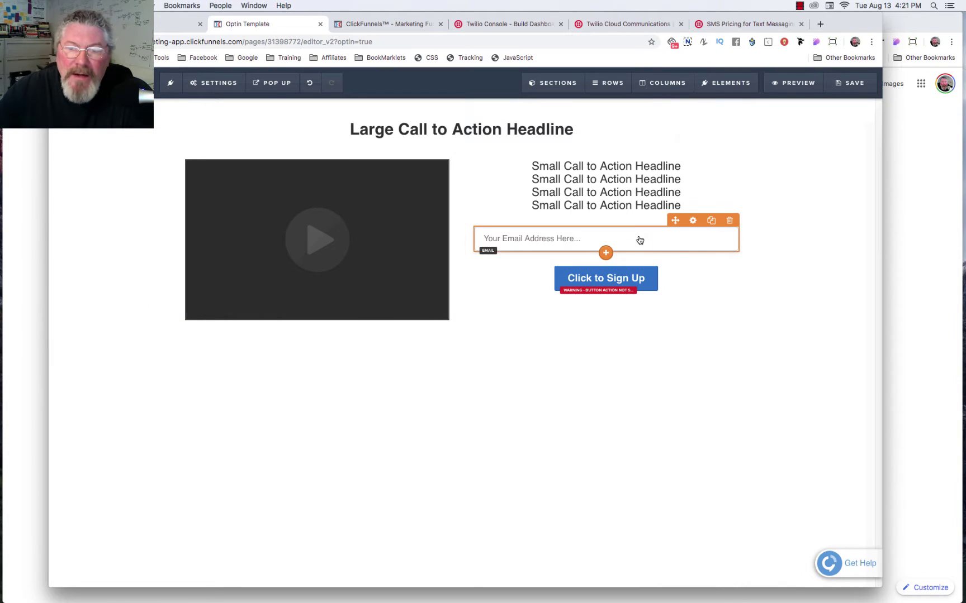
left_click(598, 278)
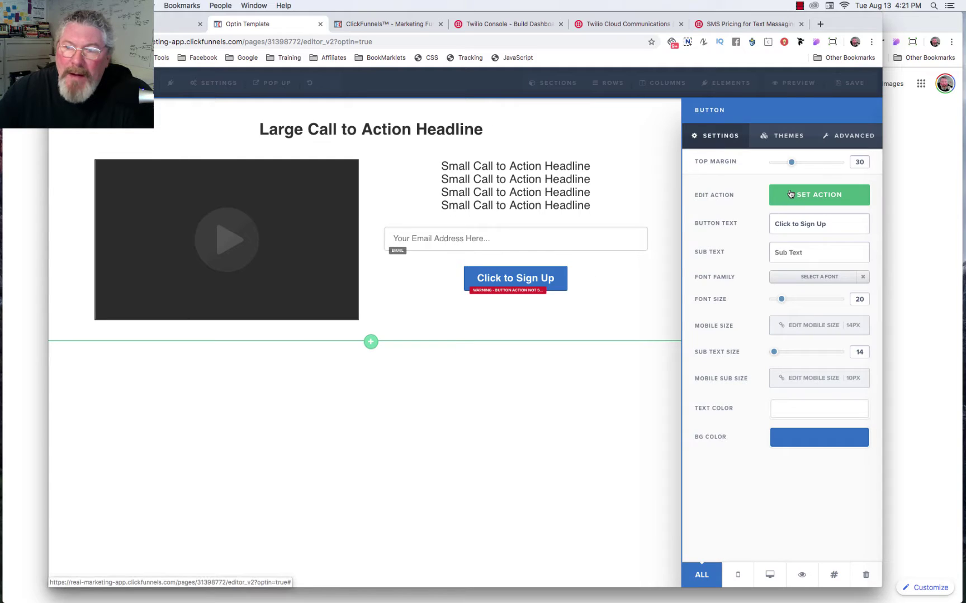
left_click(790, 194)
left_click(769, 139)
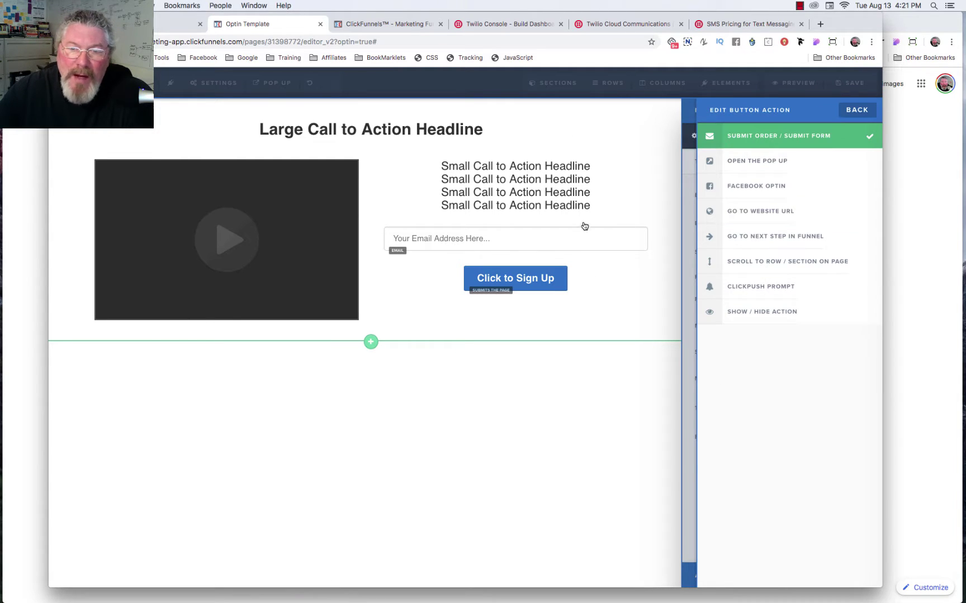
left_click(623, 151)
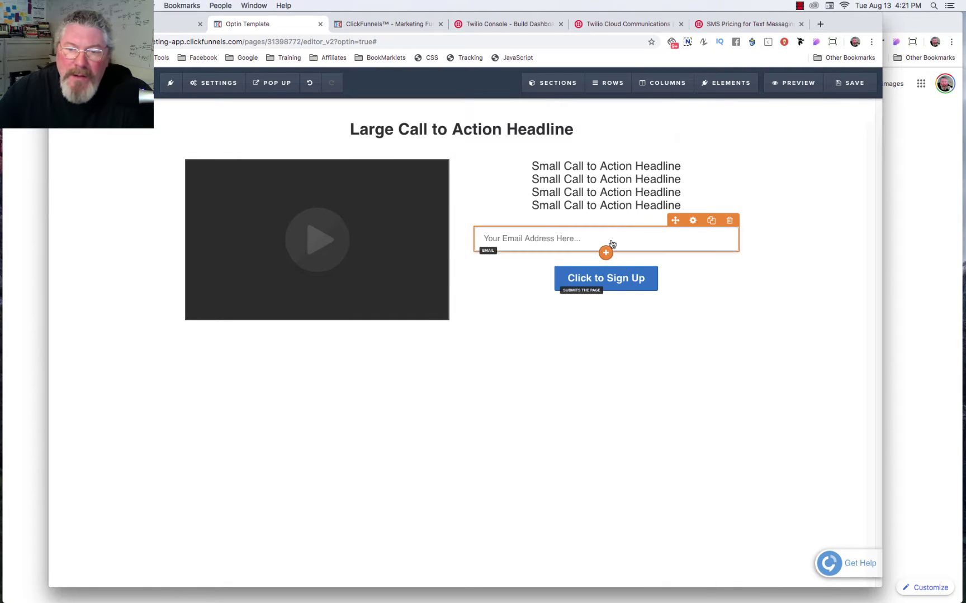
Step: Insert an Advanced Form SMS Sign Up element below the email field
left_click(606, 253)
scroll(691, 309, "down", 10)
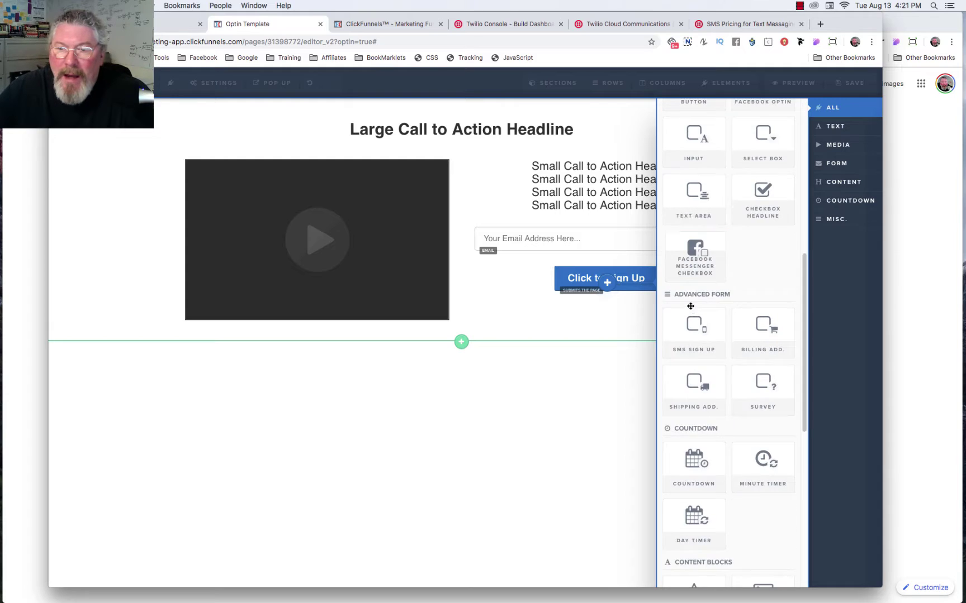
scroll(690, 310, "down", 3)
scroll(691, 310, "down", 1)
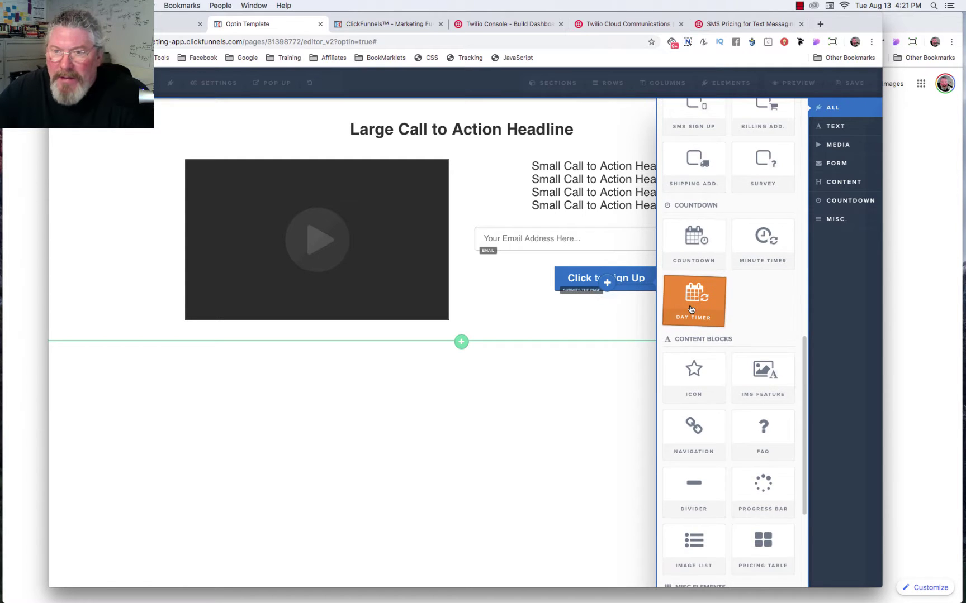
scroll(691, 310, "up", 3)
scroll(691, 310, "up", 1)
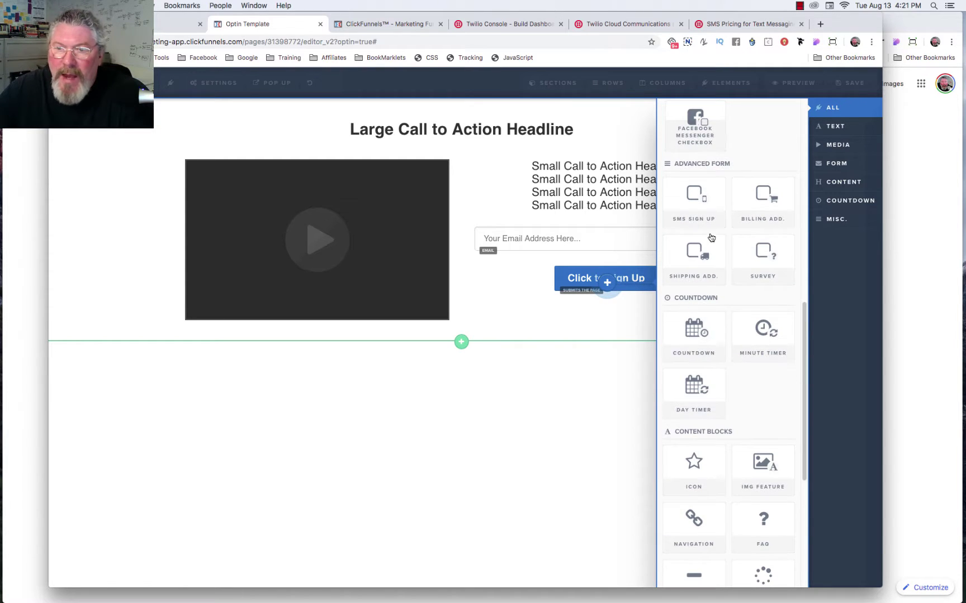
left_click(695, 199)
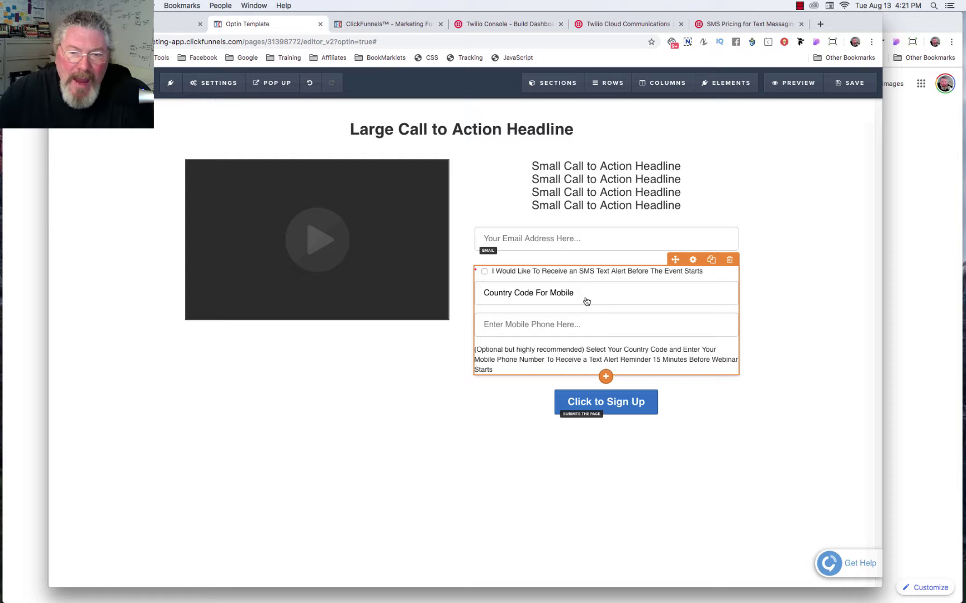
Step: Review the SMS Reminder block's Settings and Advanced tabs, then save the opt-in page
left_click(693, 260)
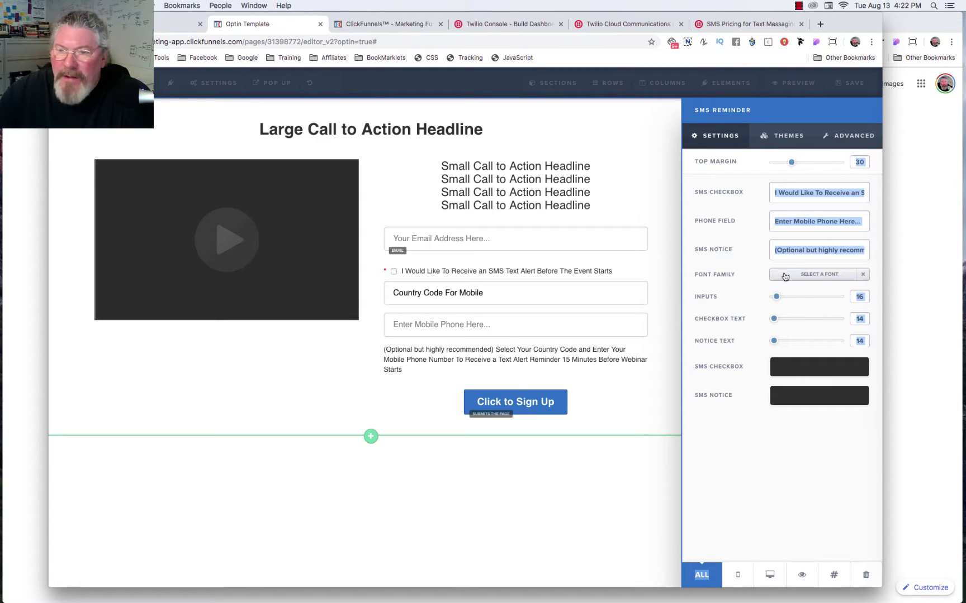
left_click(854, 141)
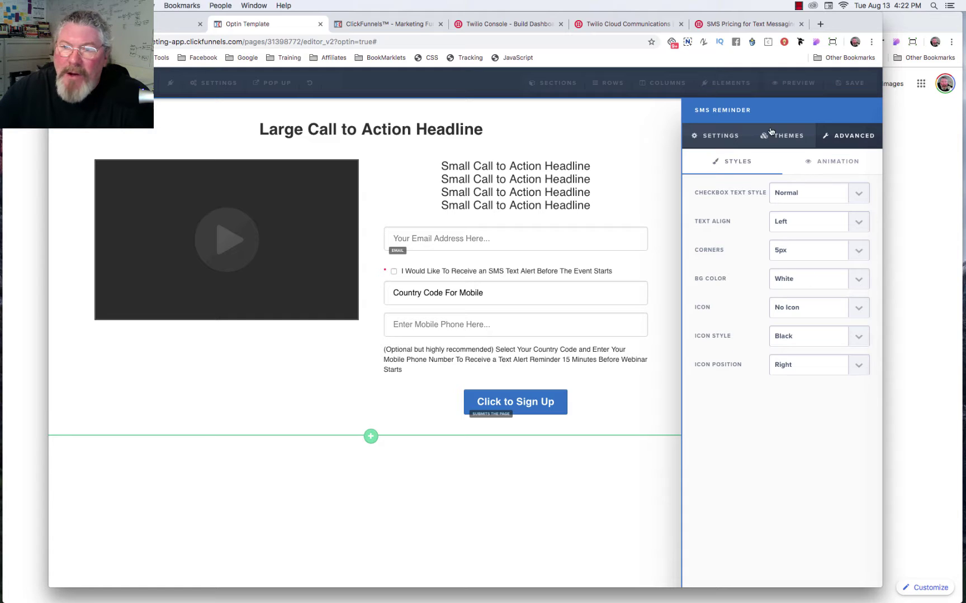
left_click(708, 135)
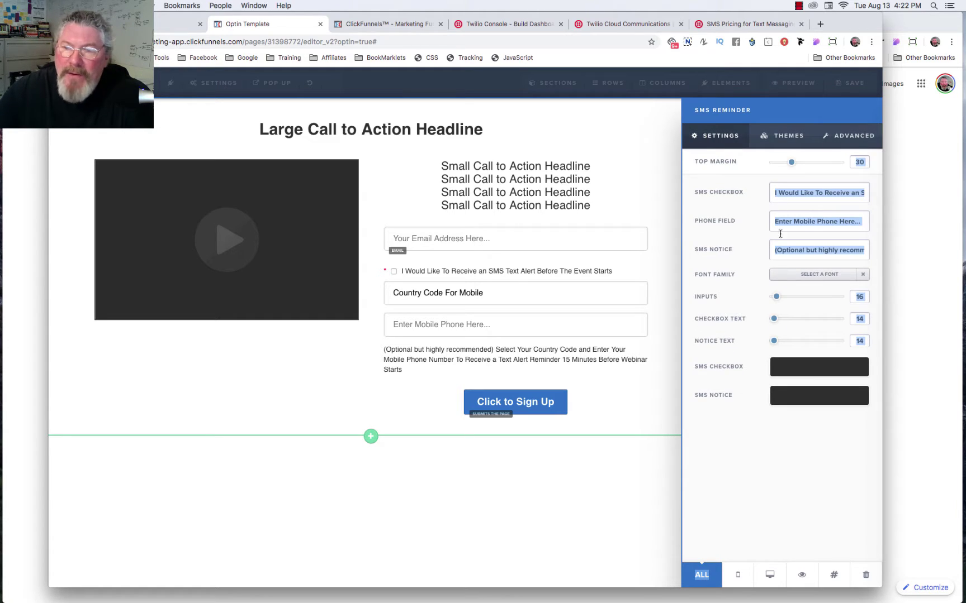
left_click(609, 185)
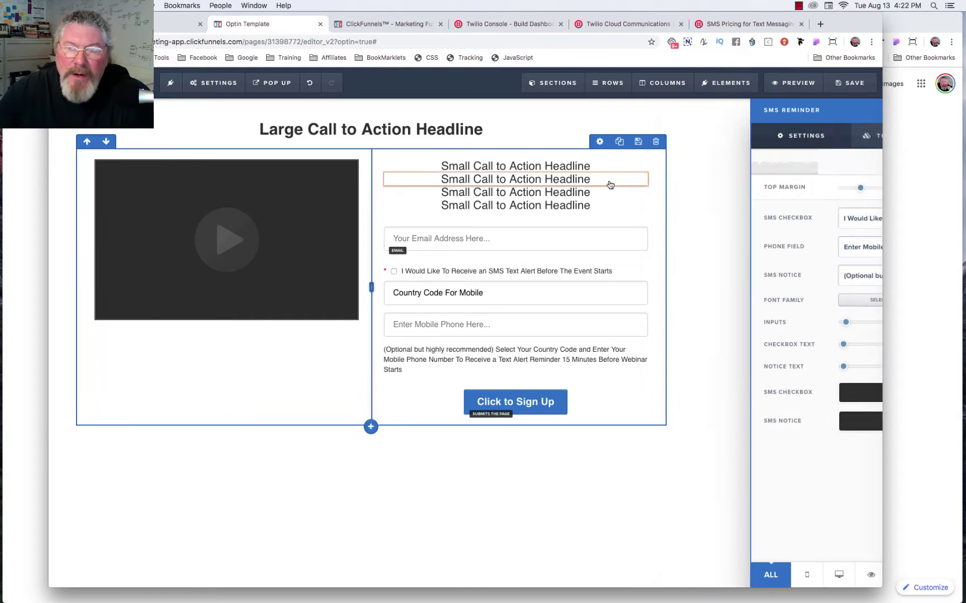
left_click(847, 83)
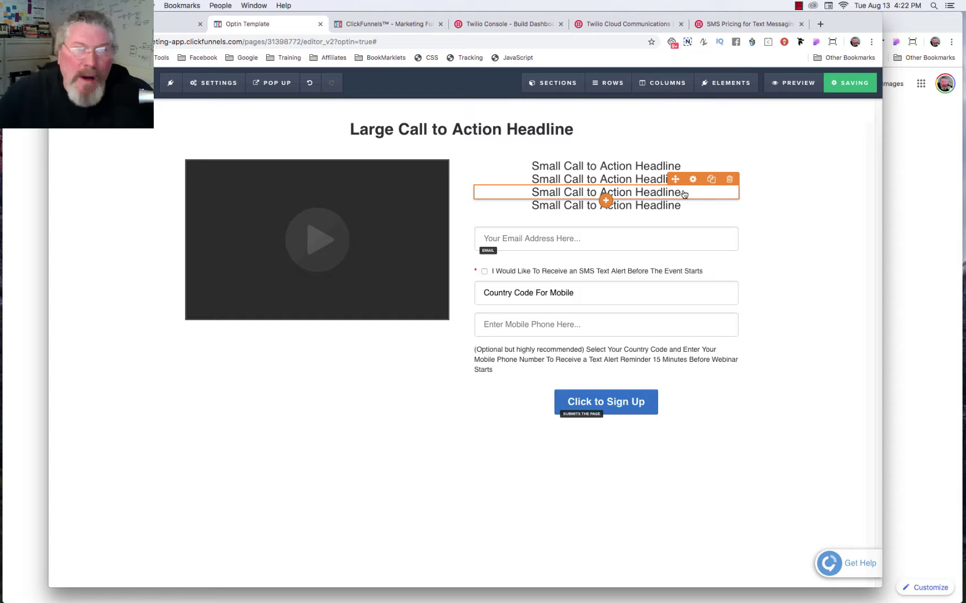
Step: In a live preview, tick the SMS alert opt-in and pick the USA country code
left_click(793, 82)
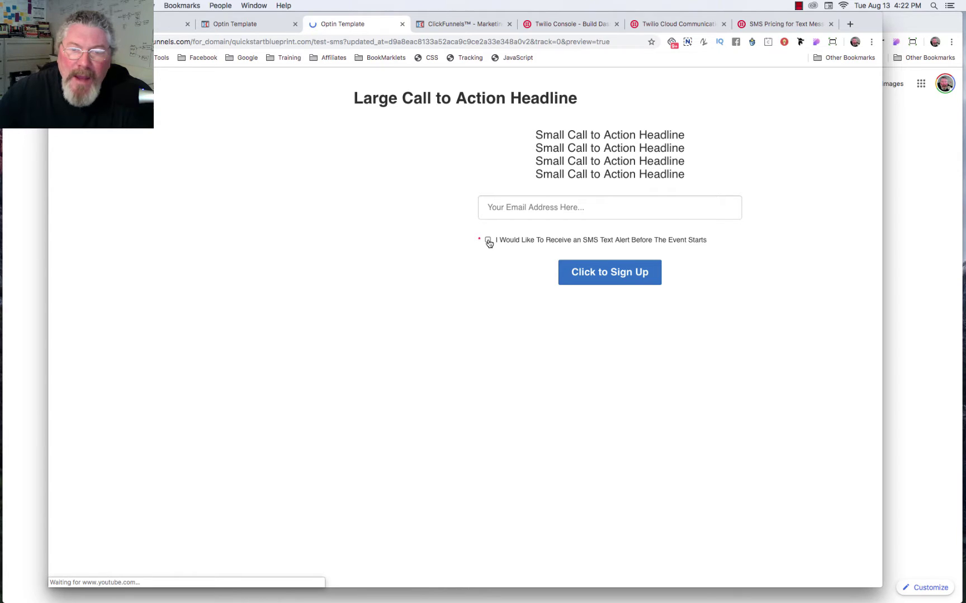
left_click(488, 241)
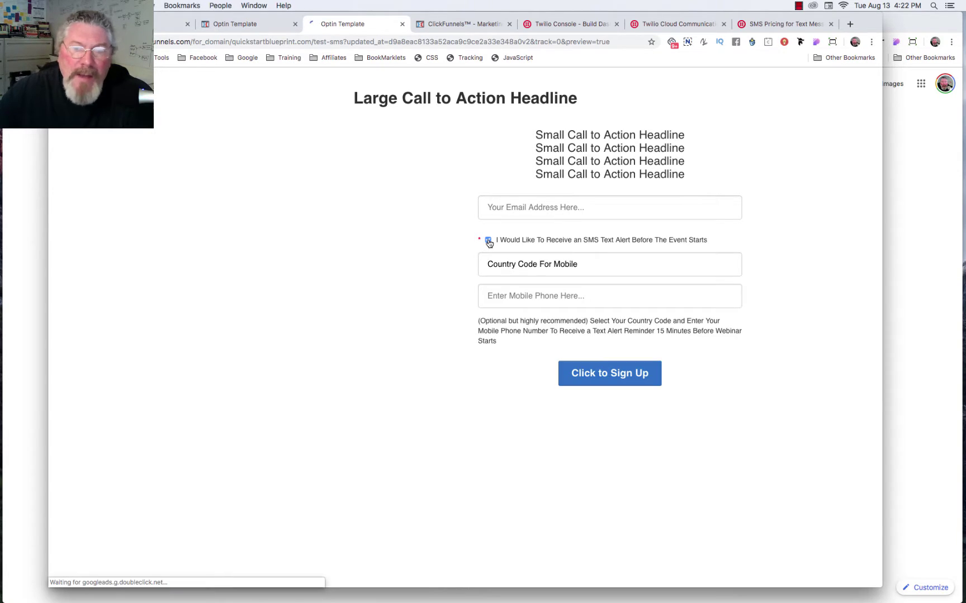
left_click(522, 265)
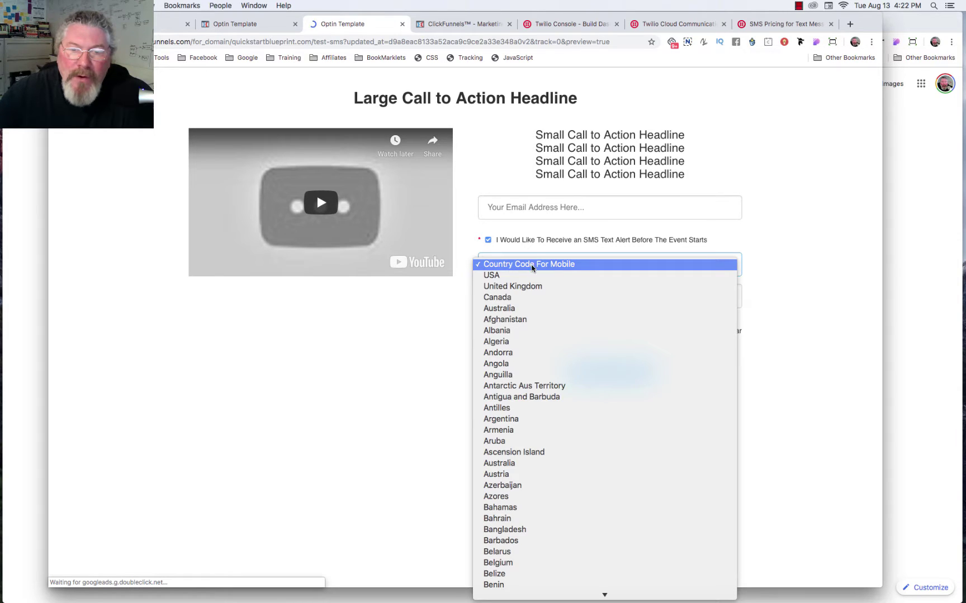
left_click(520, 275)
left_click(510, 296)
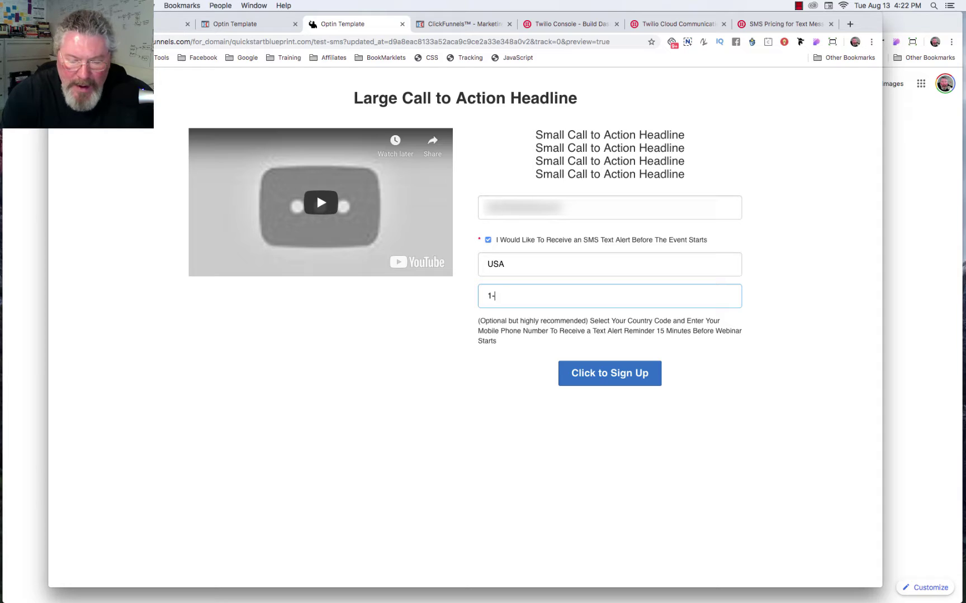
type("-555-1212")
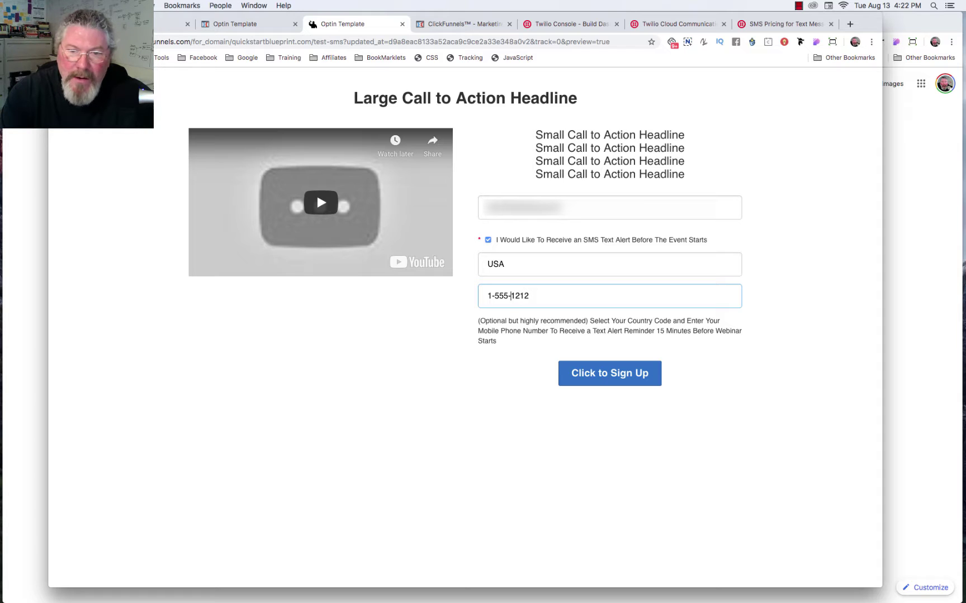
type("555-")
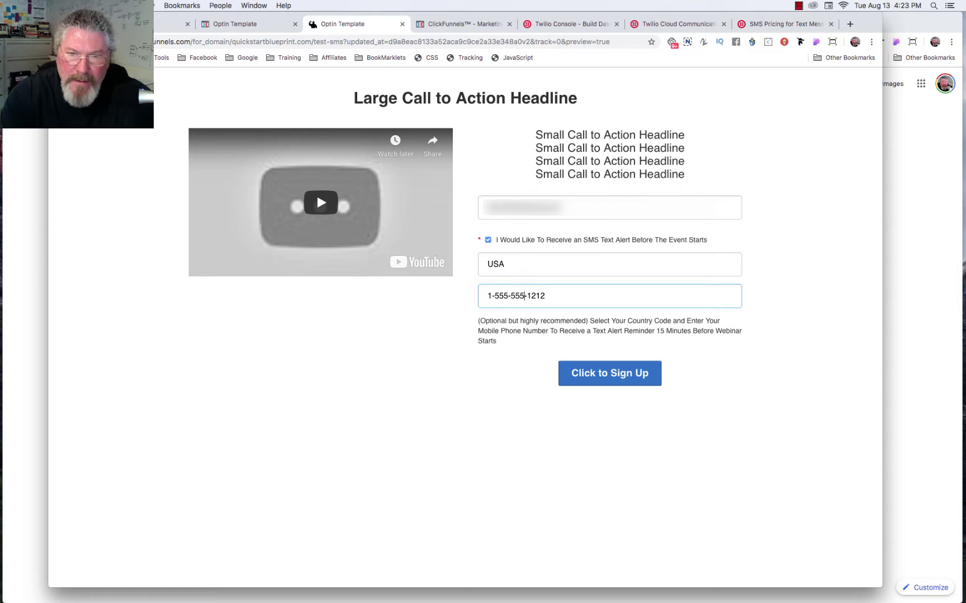
left_click(595, 377)
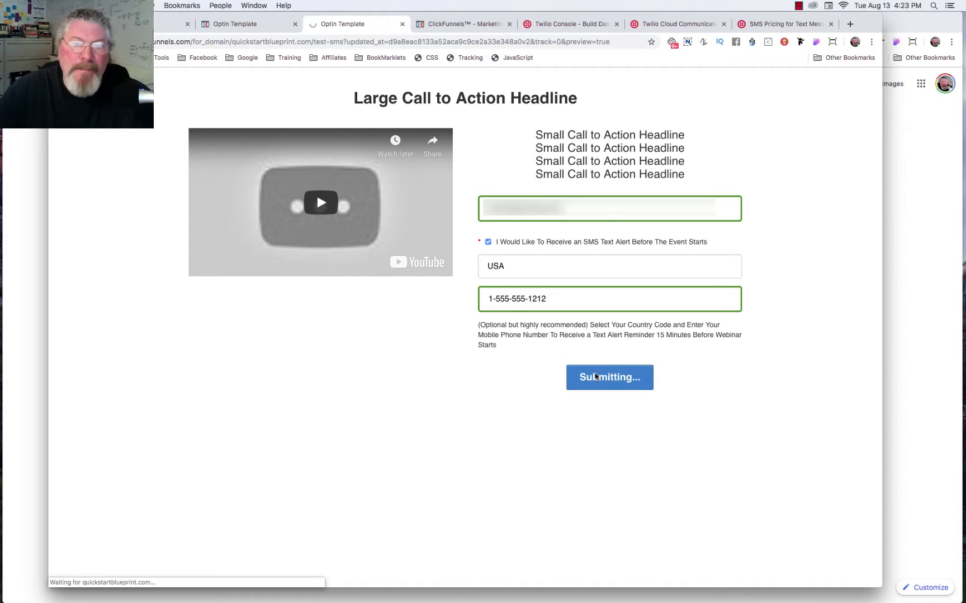
left_click(244, 25)
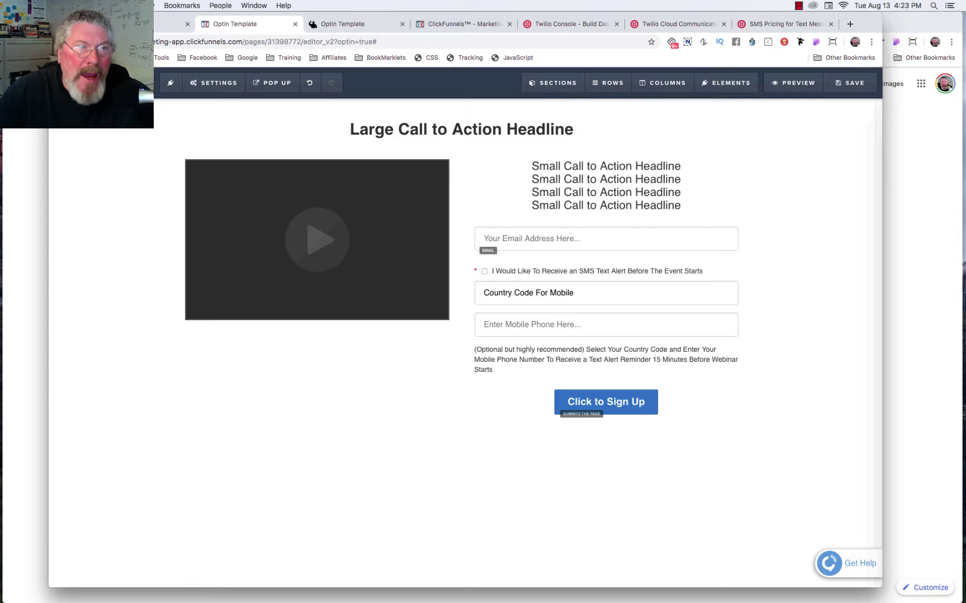
Step: Go back to the test sms step overview and open its Automation settings
left_click(84, 42)
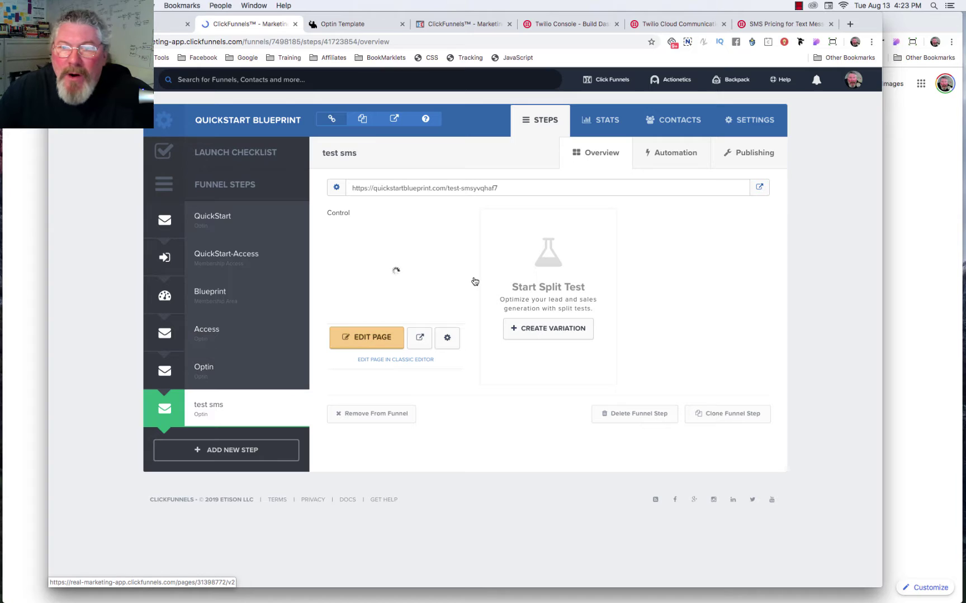
left_click(670, 154)
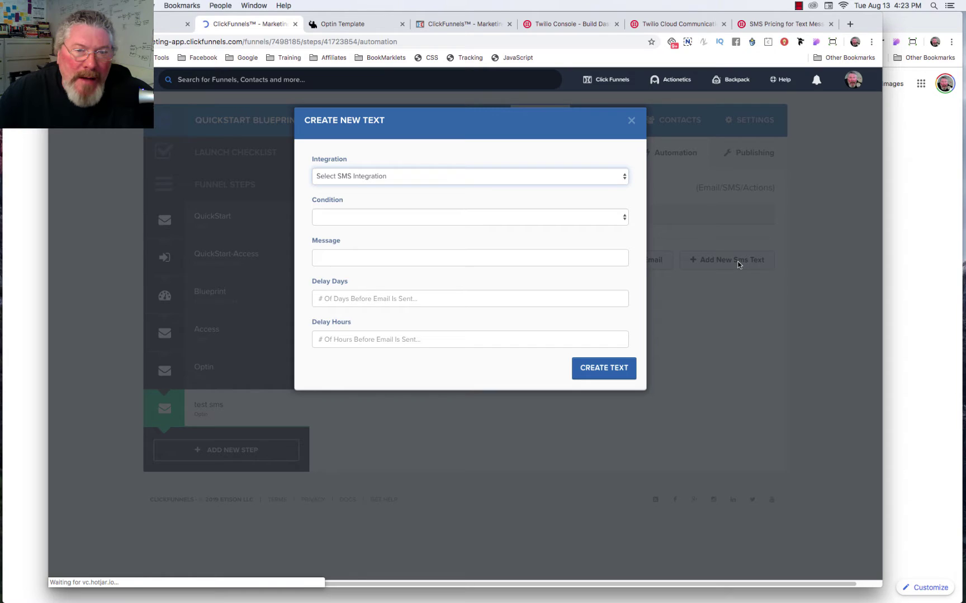
Step: Choose Twilio as the SMS integration and send the text to everyone
left_click(396, 178)
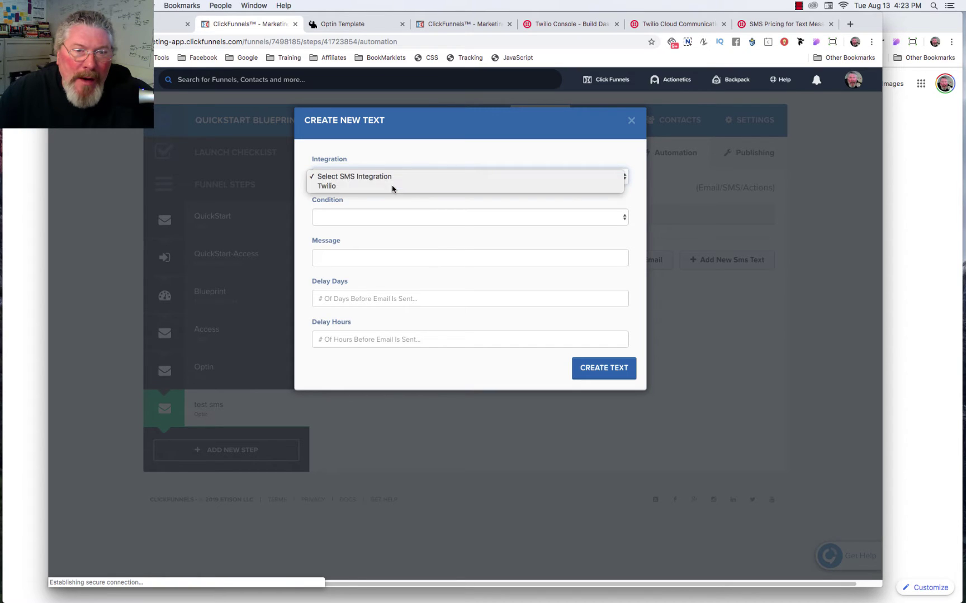
left_click(391, 186)
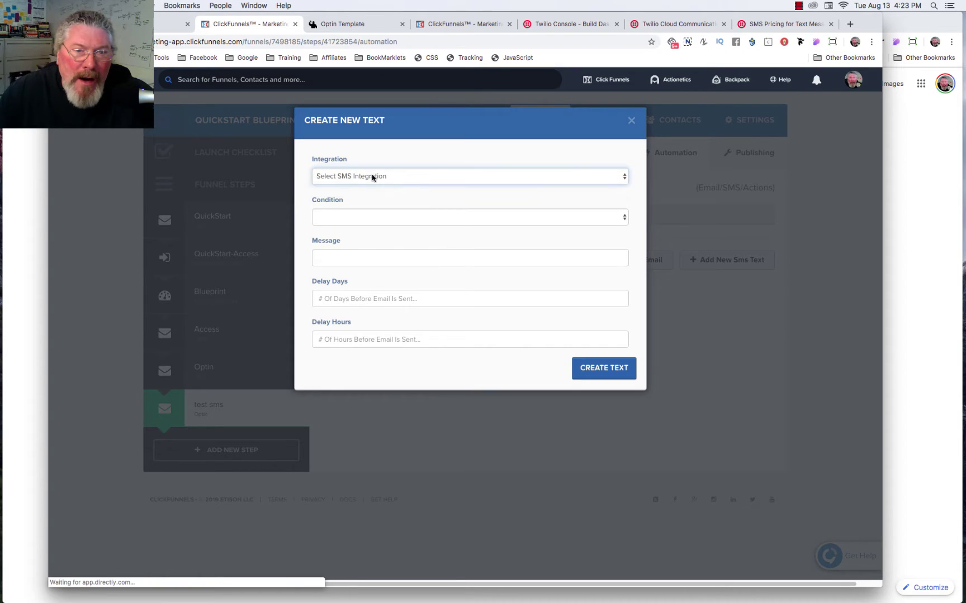
left_click(377, 218)
left_click(376, 228)
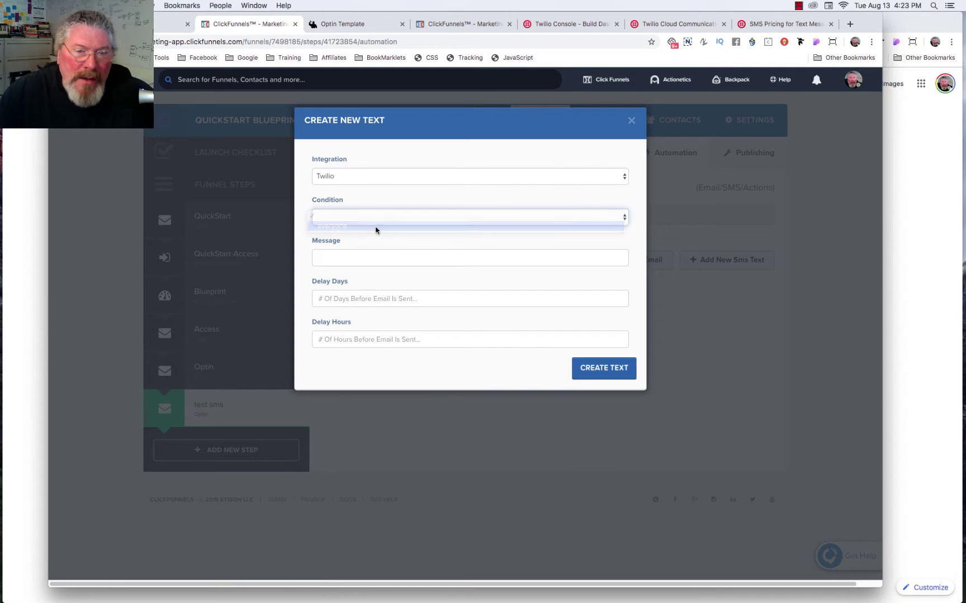
Step: Use 'this is my message' as the text, fill in the delay hours, and create it
left_click(378, 259)
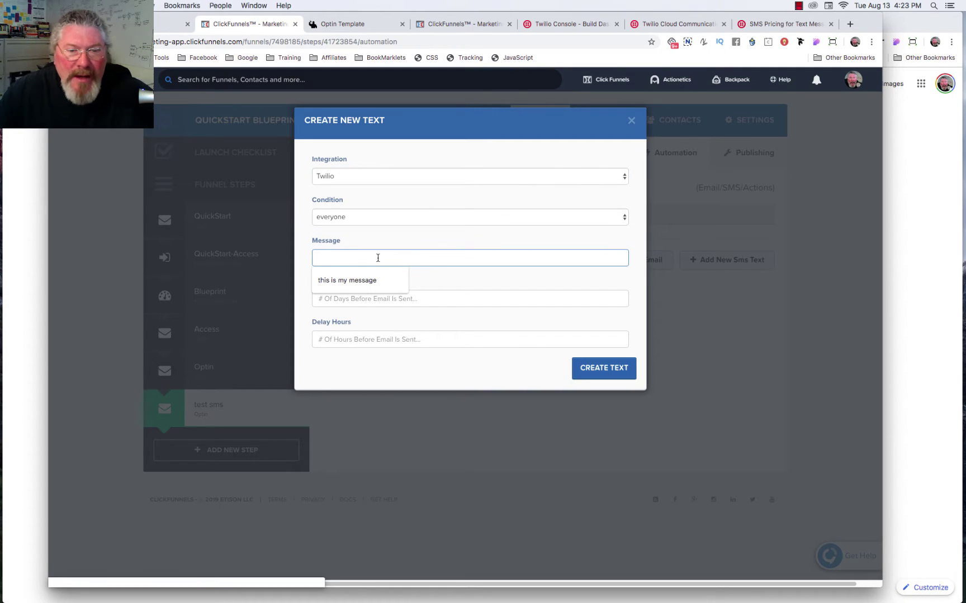
key("Escape")
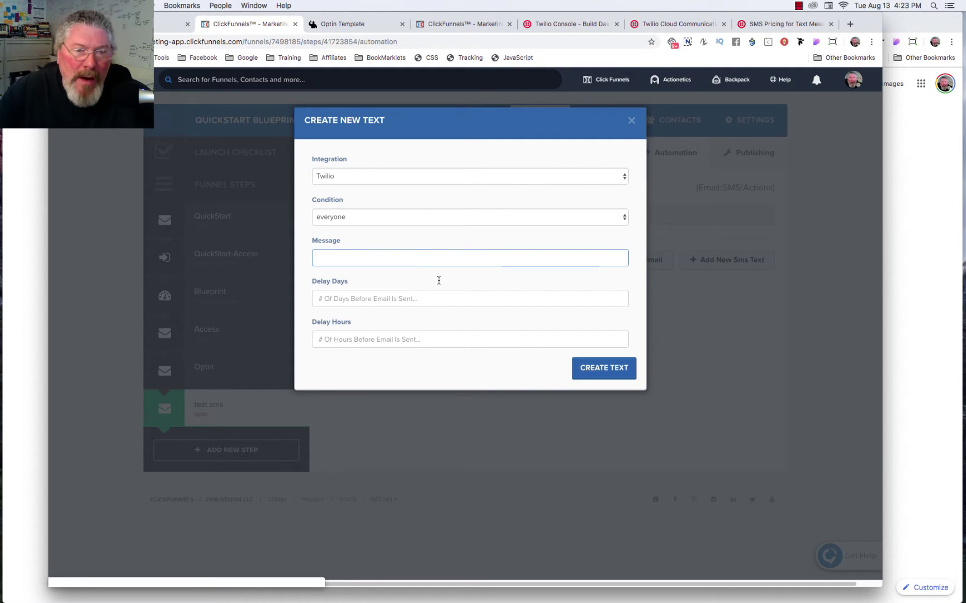
key("Down")
key("Return")
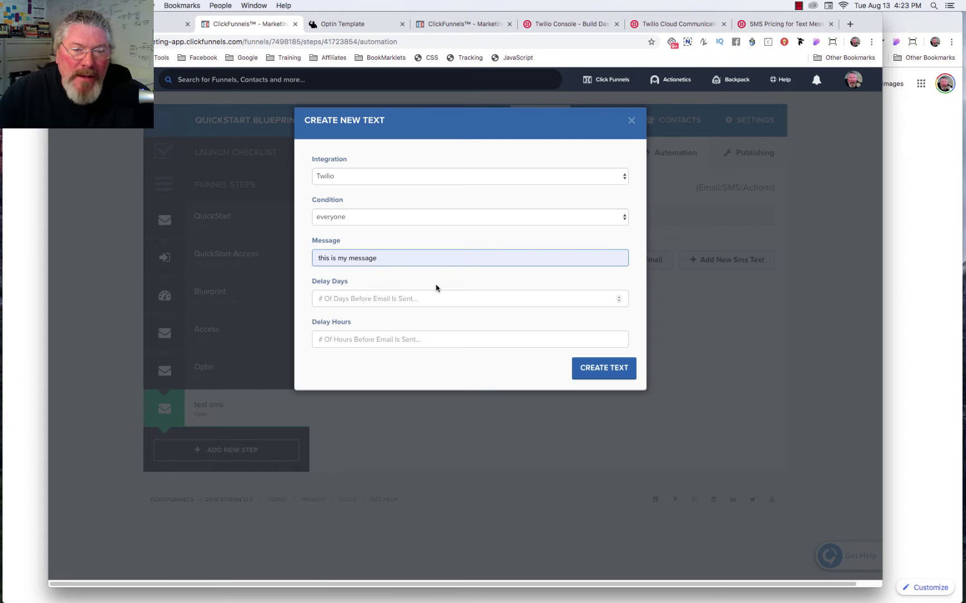
mouse_move(362, 340)
mouse_move(470, 340)
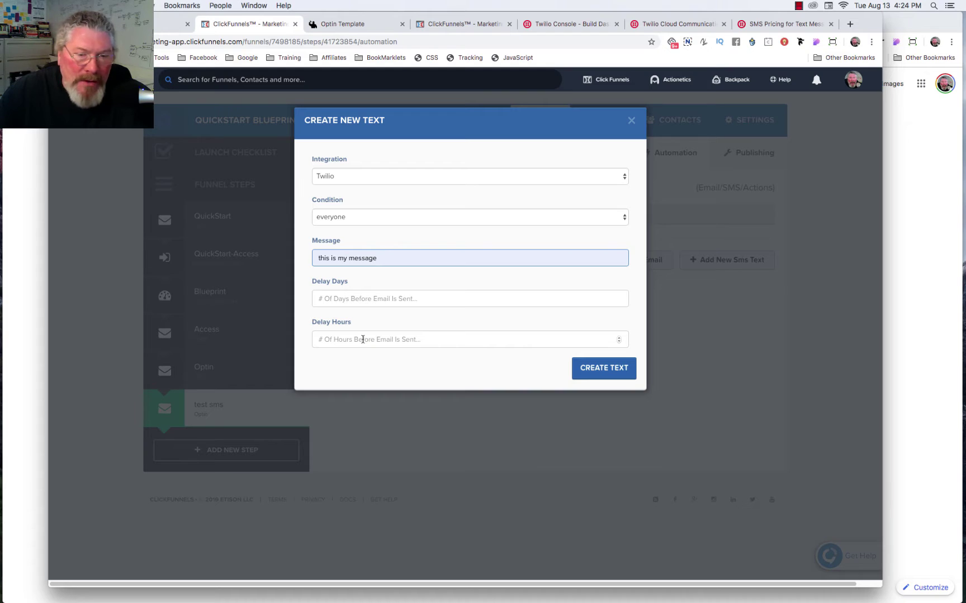
left_click(362, 339)
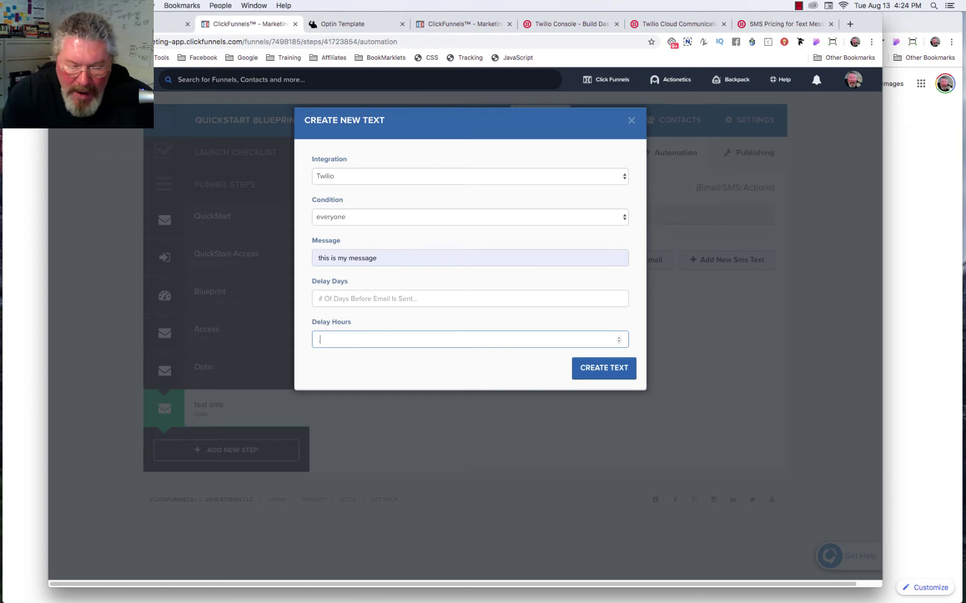
type("25")
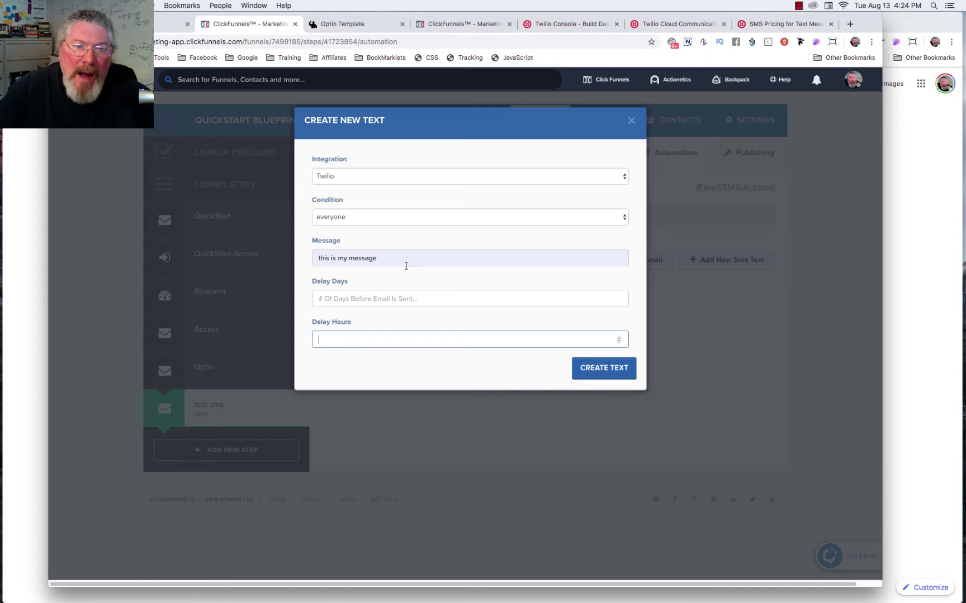
left_click(601, 369)
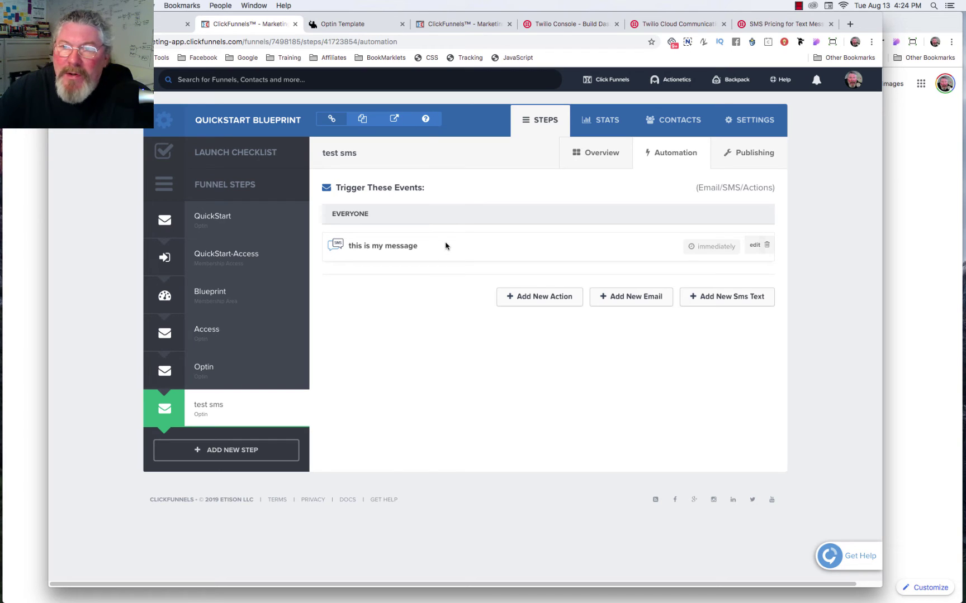
left_click(570, 24)
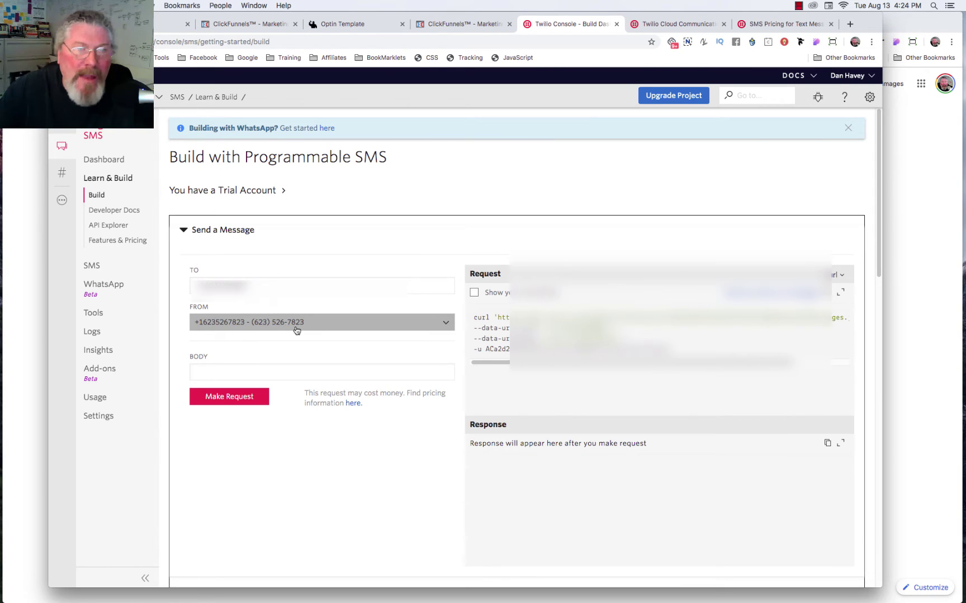
left_click(450, 25)
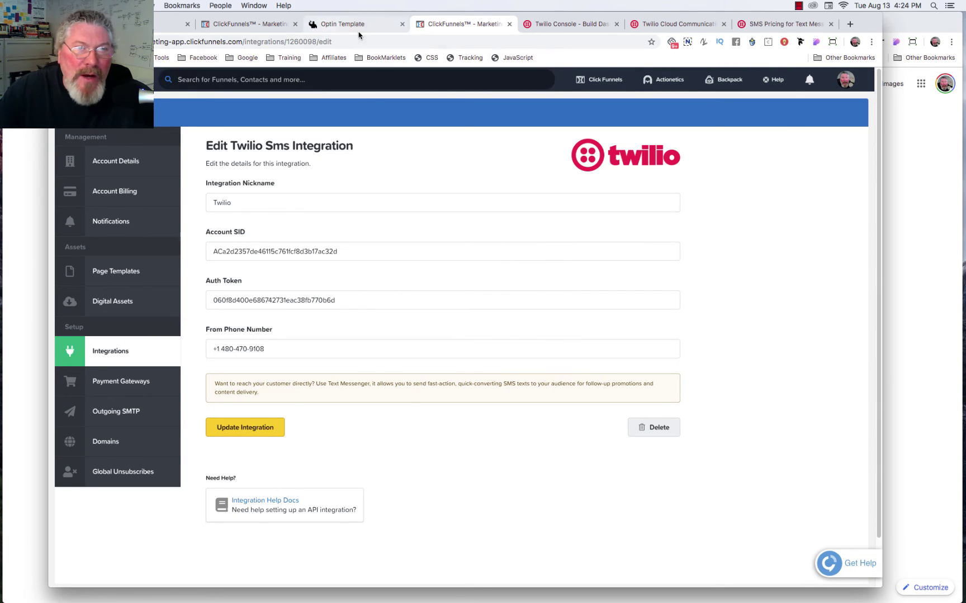
left_click(322, 25)
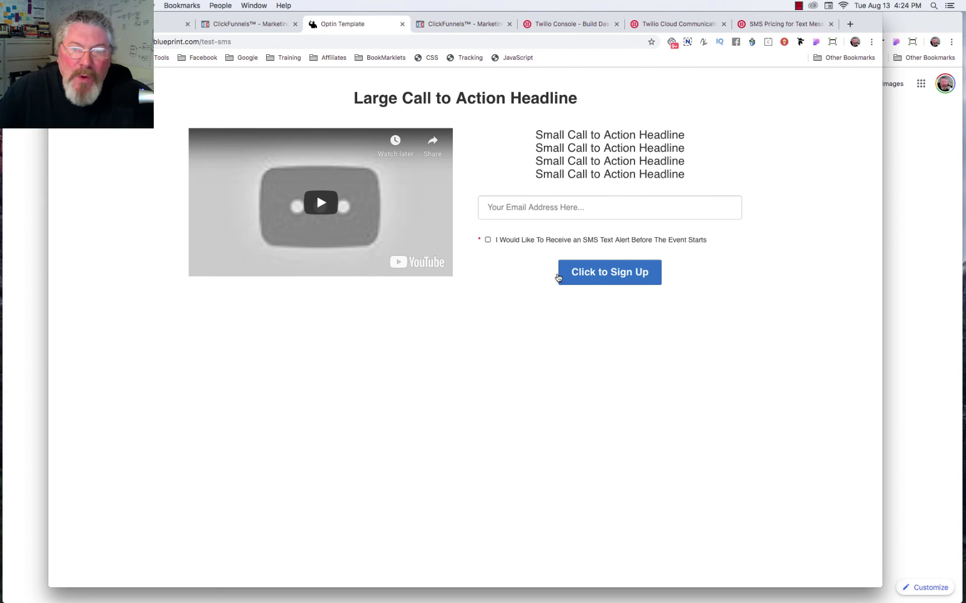
left_click(487, 242)
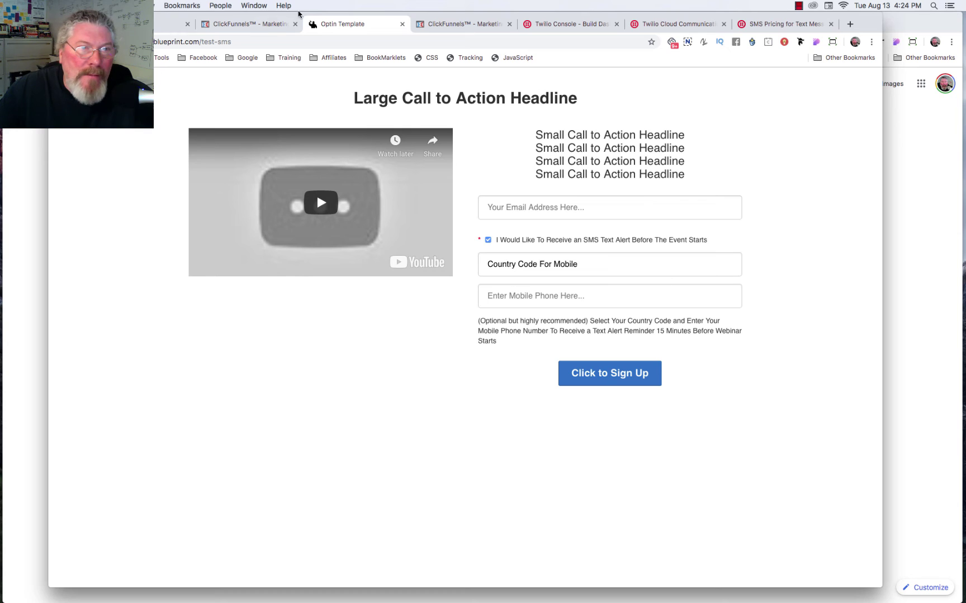
left_click(254, 25)
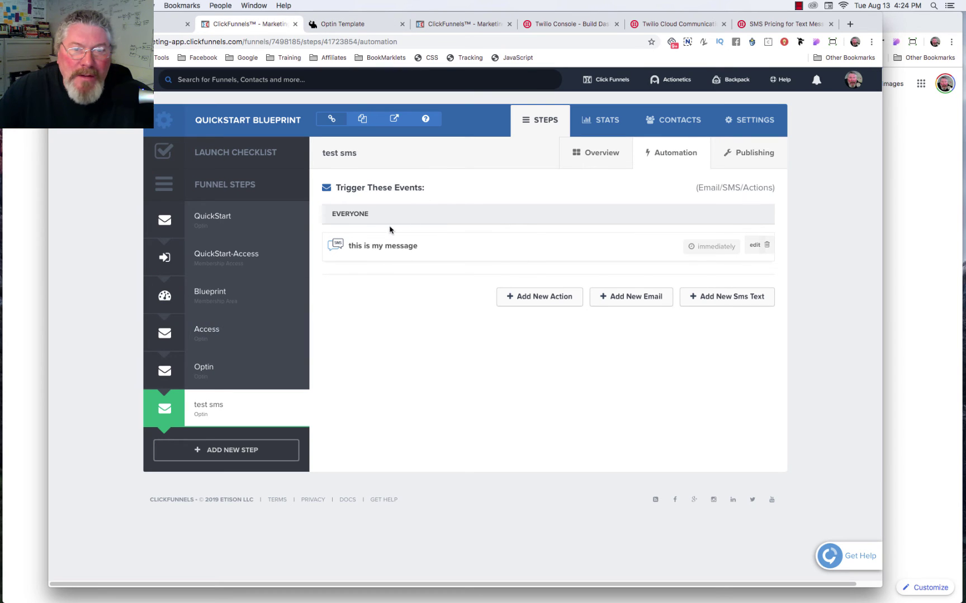